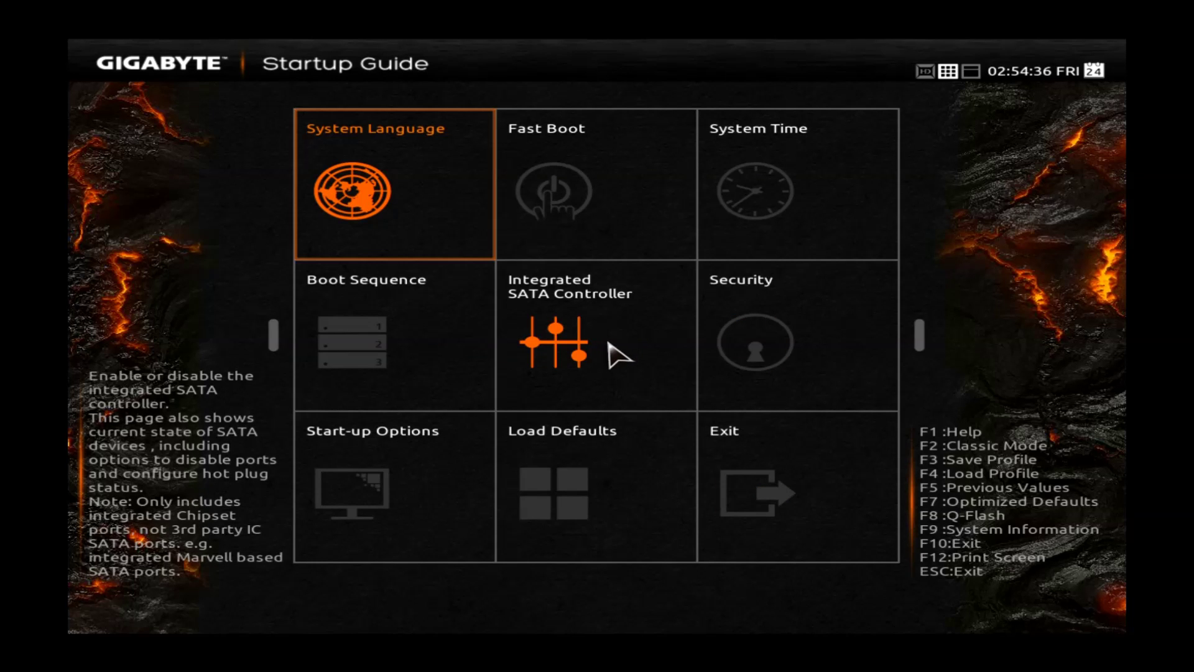
- Switch from the Startup Guide to Classic Mode's M.I.T. page, showing BIOS F7 at 3901 MHz
key("F2")
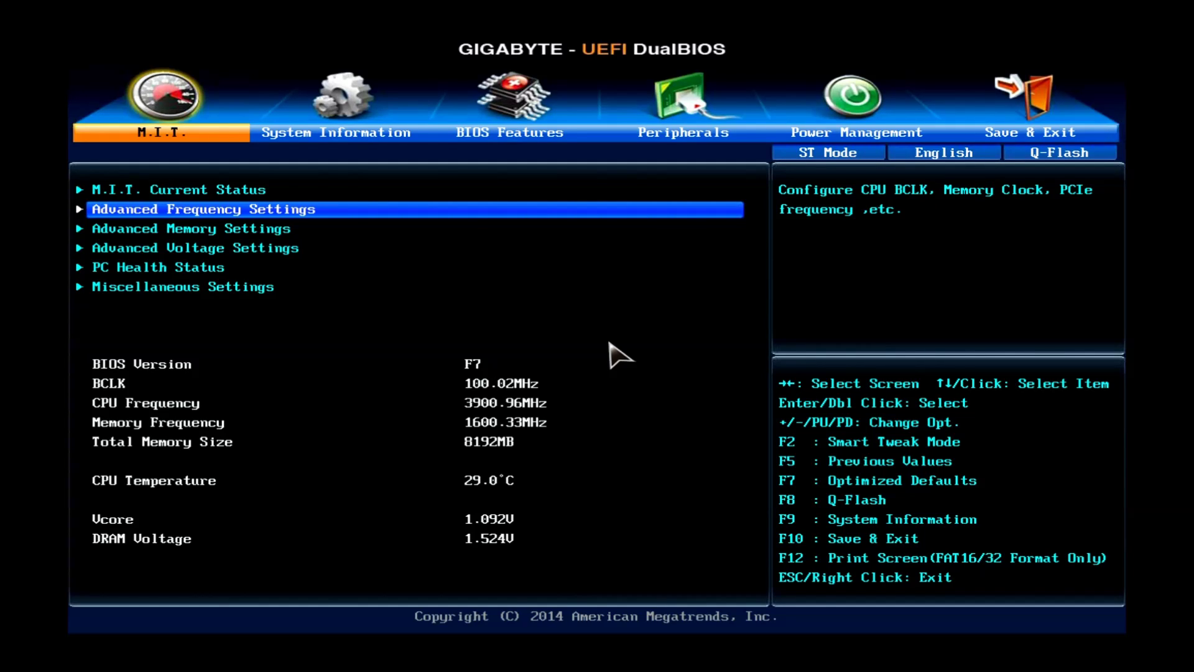
- Show M.I.T. Current Status: i5-4690K at 39x turbo, 8192 MB memory, 11-11-11-28 timings
key("Right")
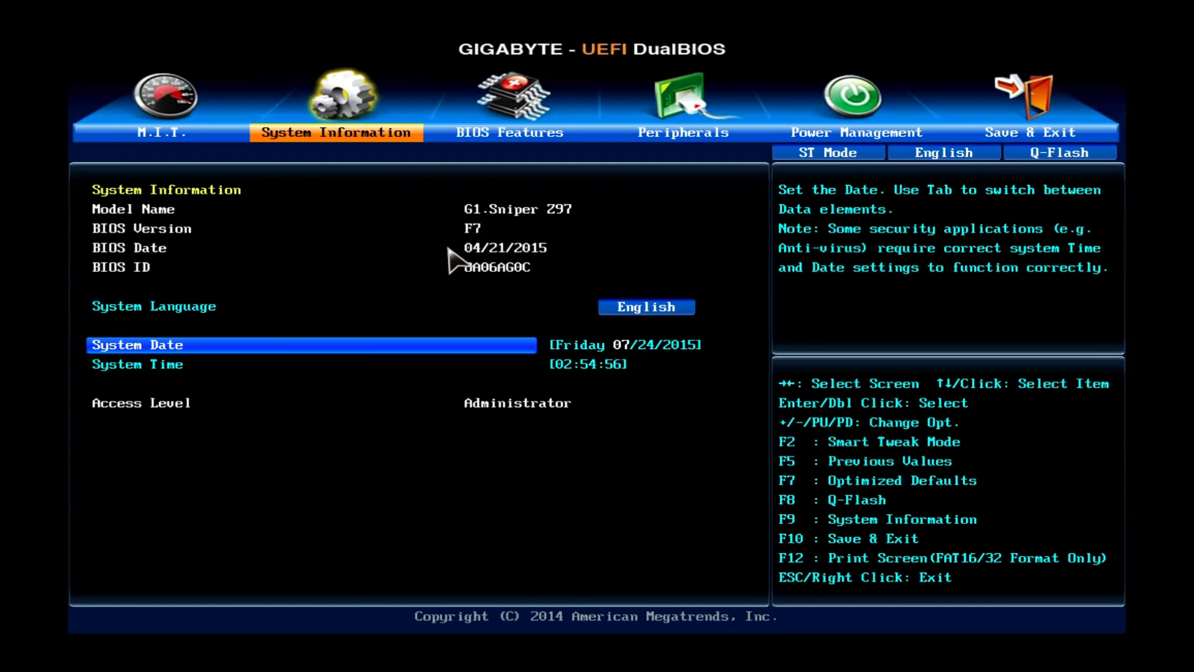
key("Left")
key("Up")
key("Return")
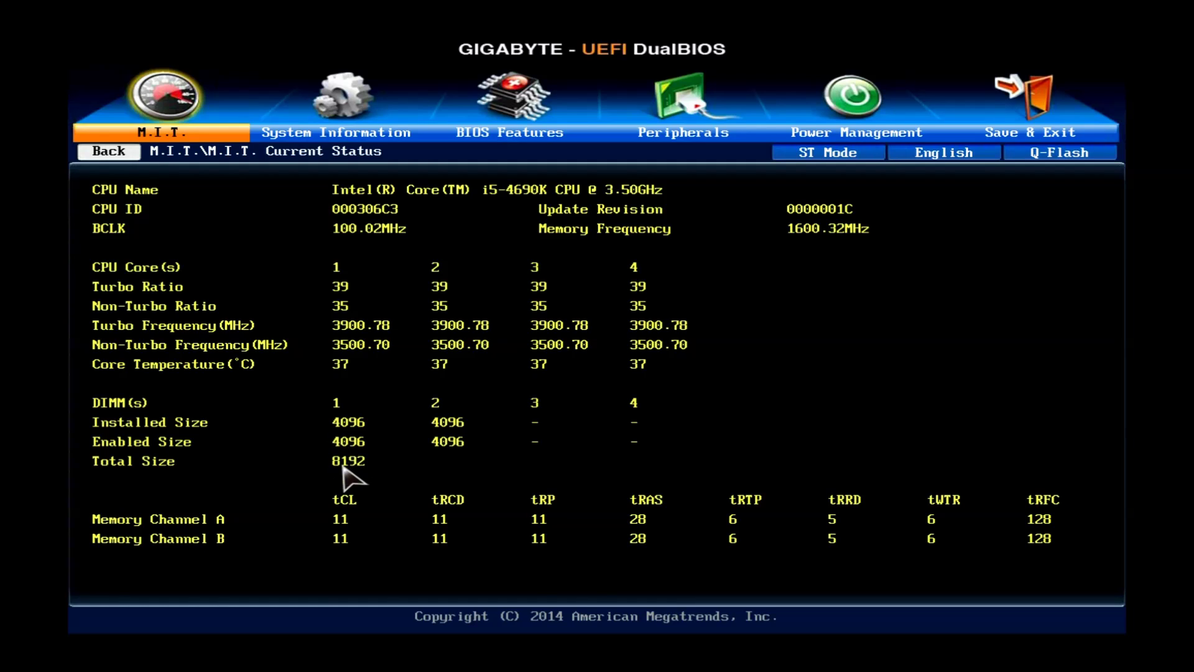
- In Advanced Frequency Settings, set CPU Base Clock to Manual
right_click(341, 301)
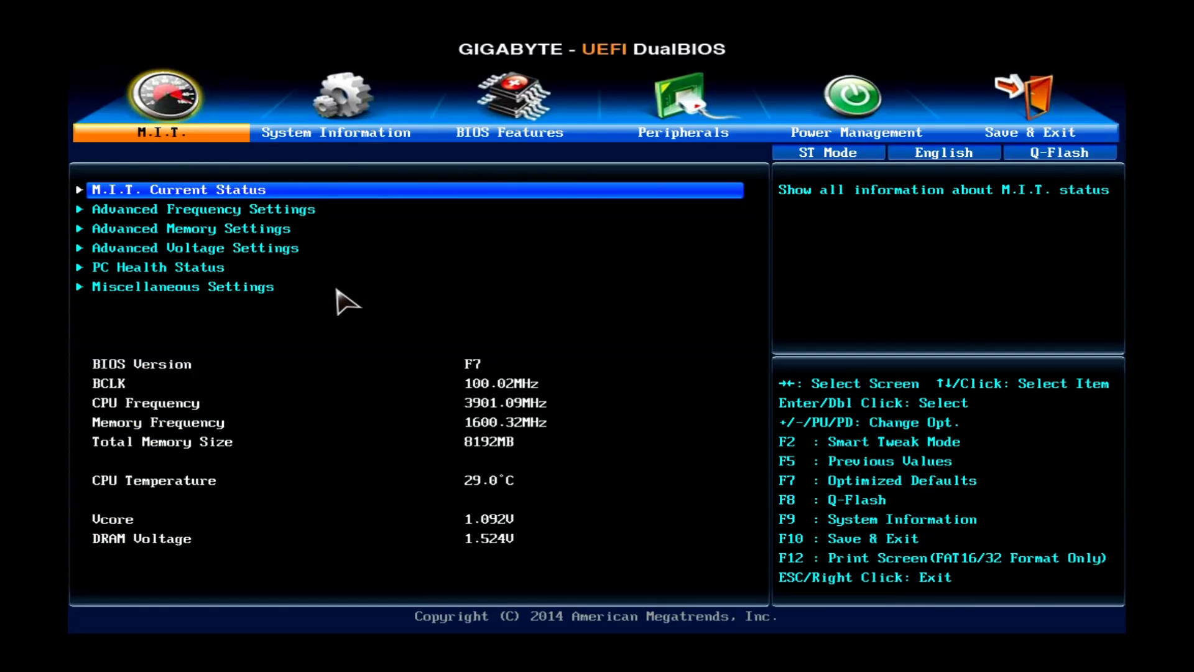
key("Down")
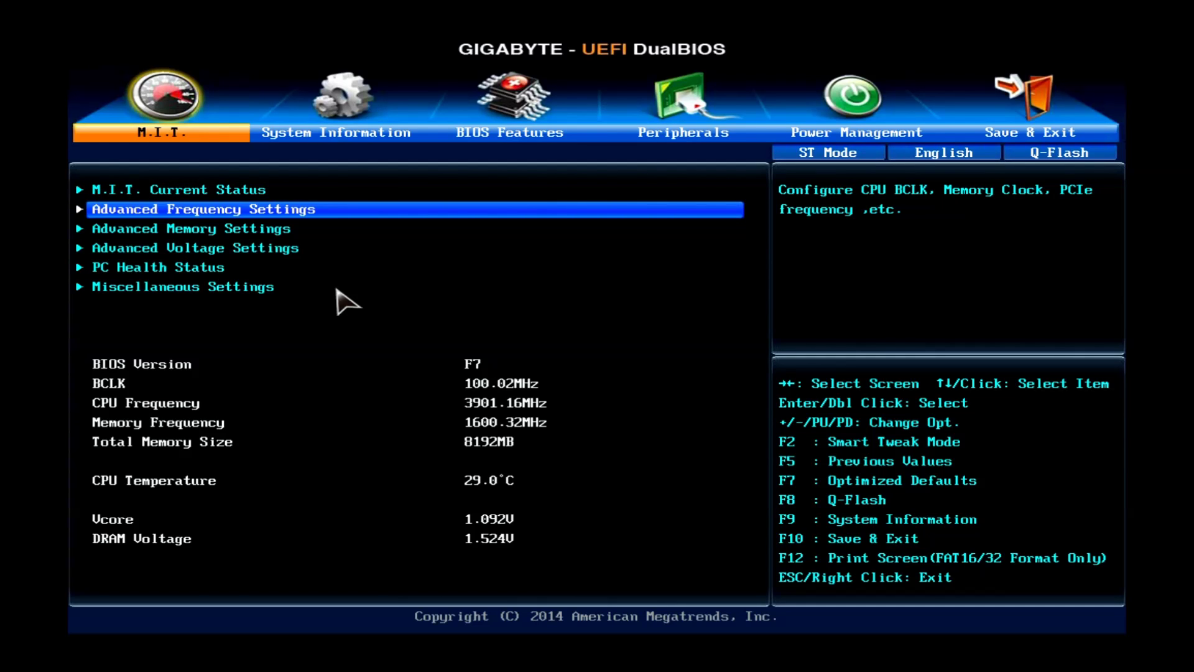
key("Return")
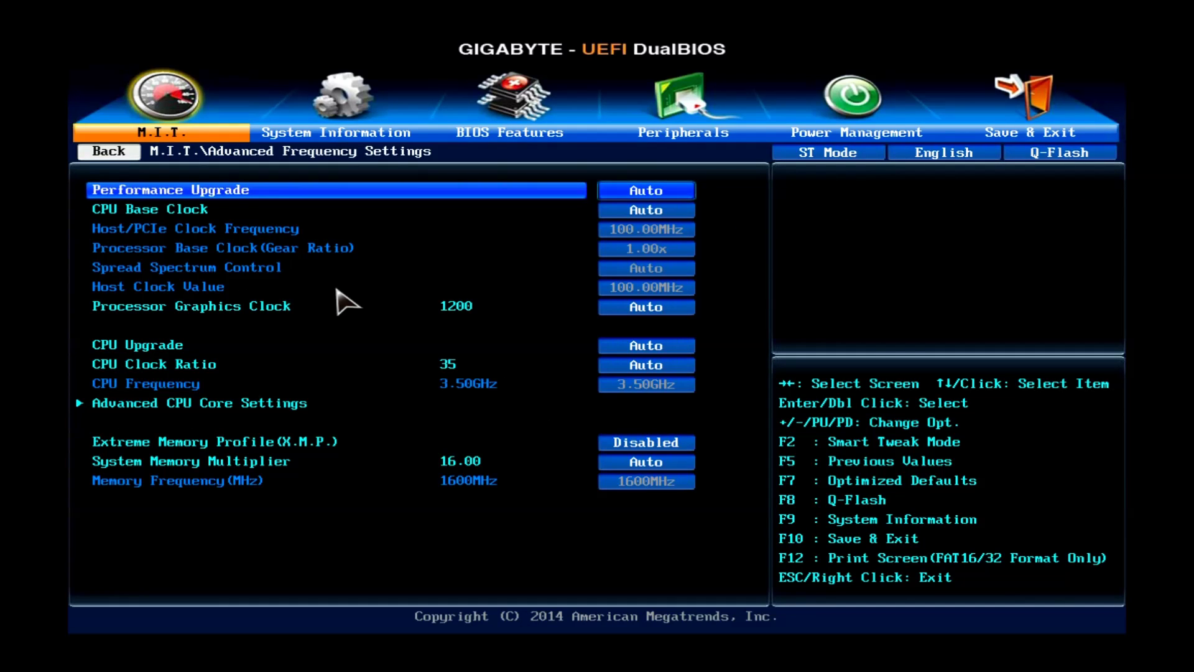
key("Down")
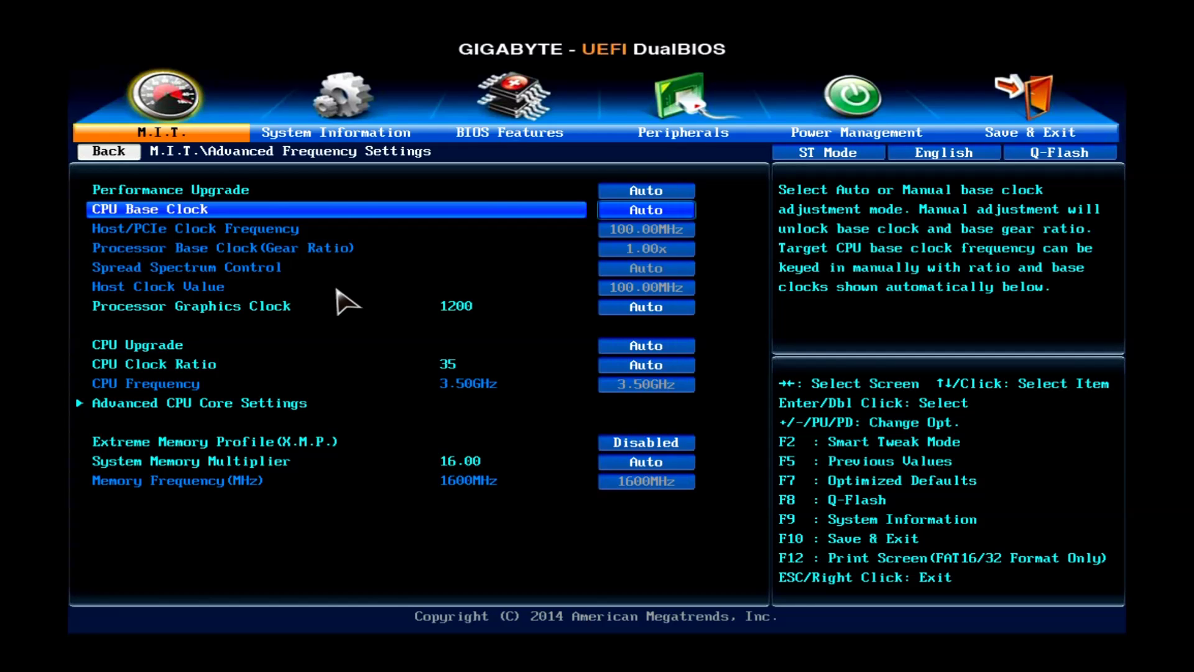
key("plus")
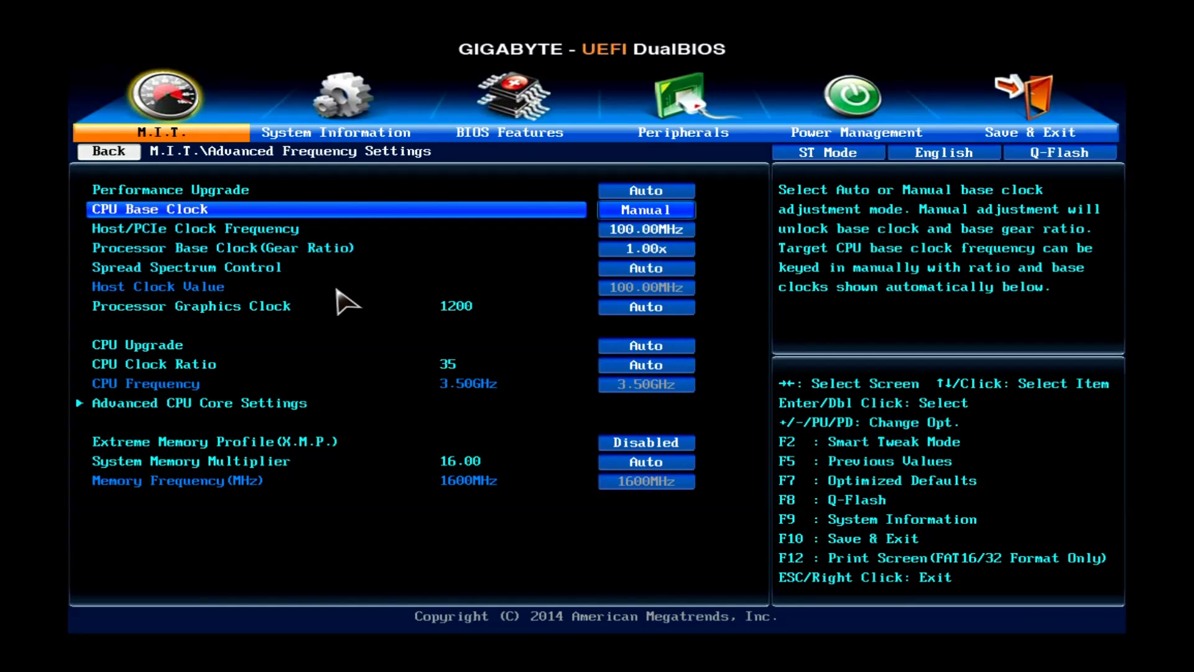
- Set the CPU Clock Ratio to 43 for a 4.30GHz CPU frequency
key("Down")
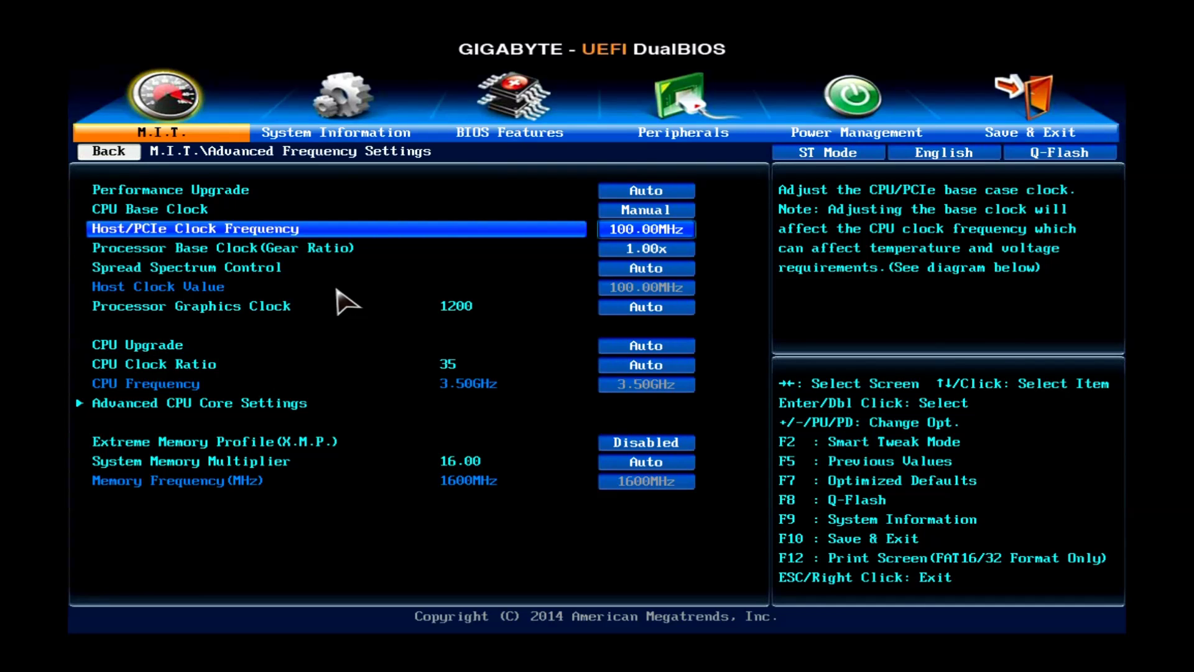
key("Down")
key("Down")
key("Down")
key("Down")
key("Down")
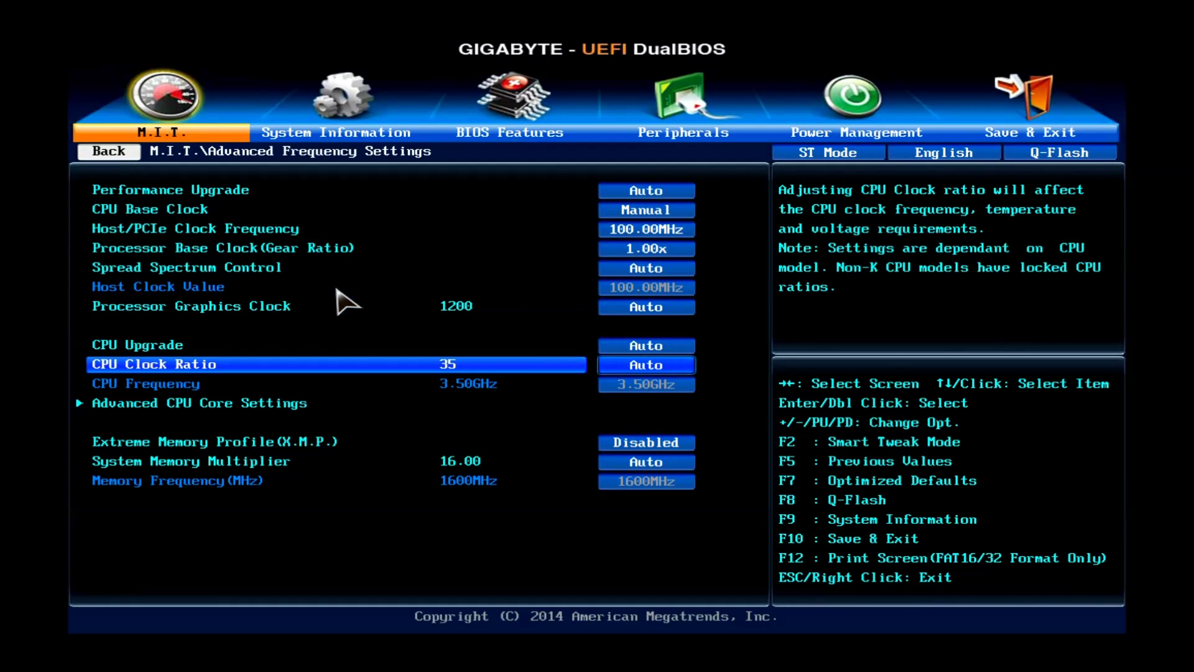
type("43")
key("Return")
key("Down")
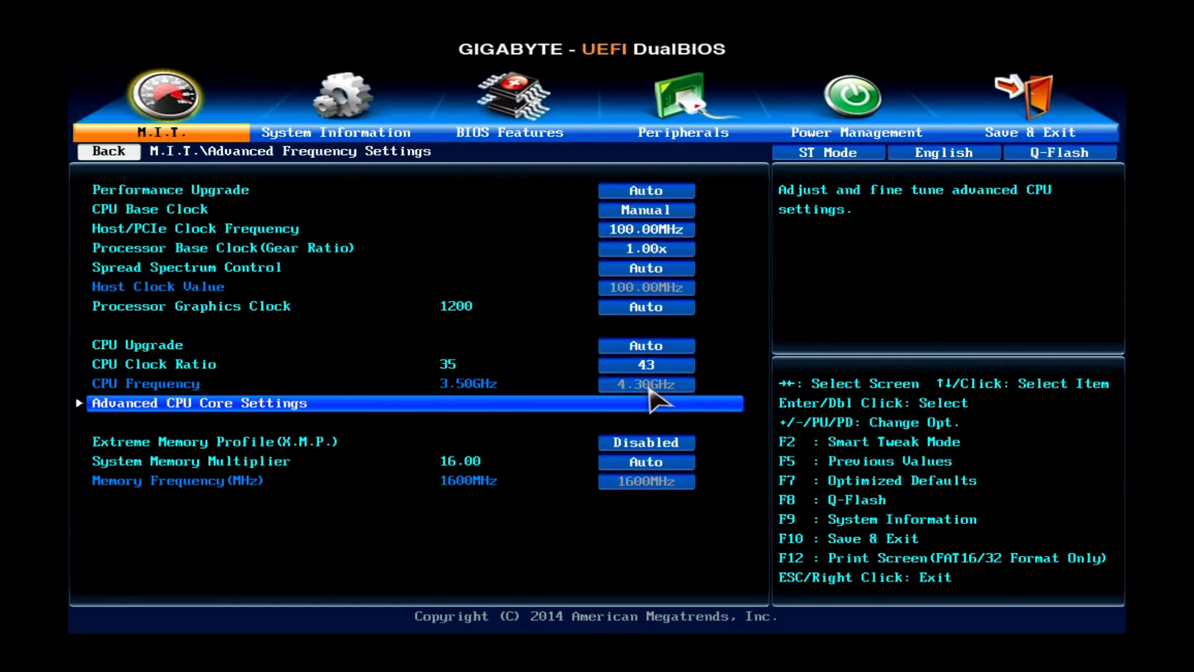
- In Advanced CPU Core Settings, set Turbo Boost Technology to Disabled
key("Return")
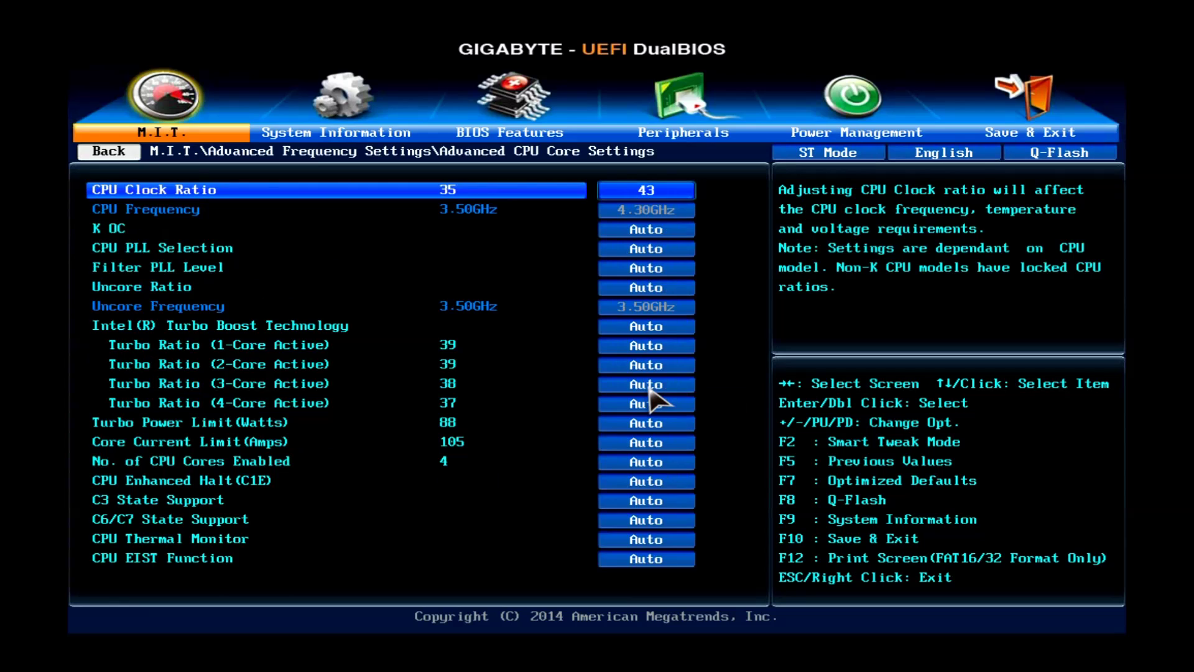
key("Down")
key("Down")
key("Down")
key("Down")
key("Down")
key("Down")
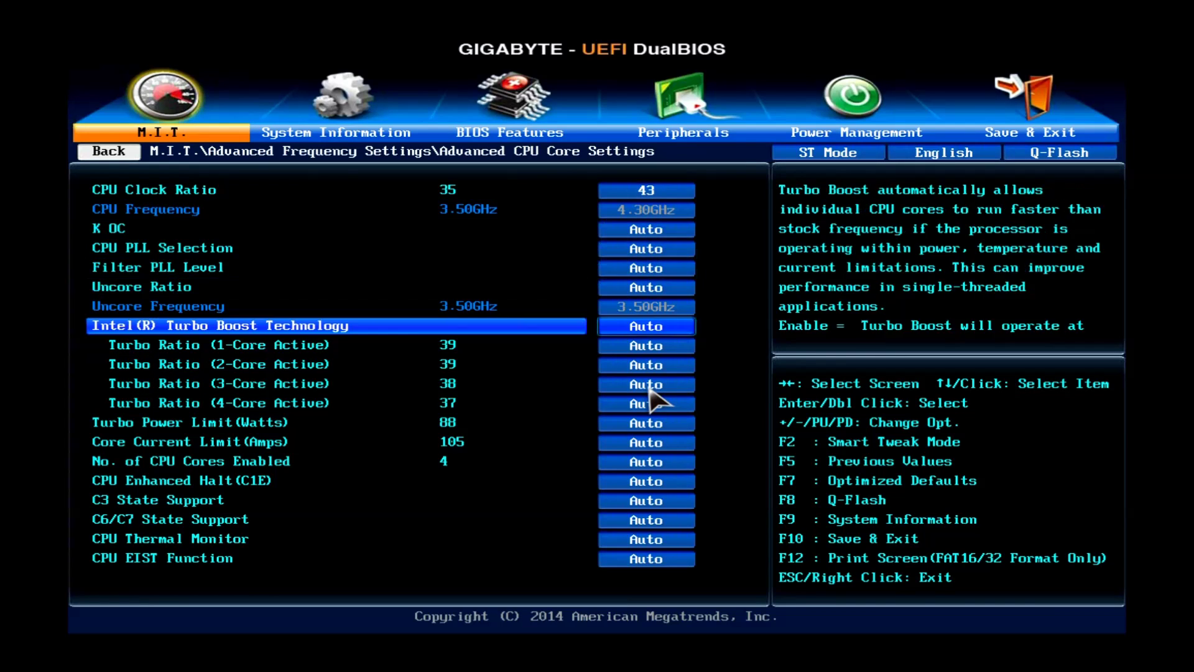
key("Up")
key("Return")
key("Down")
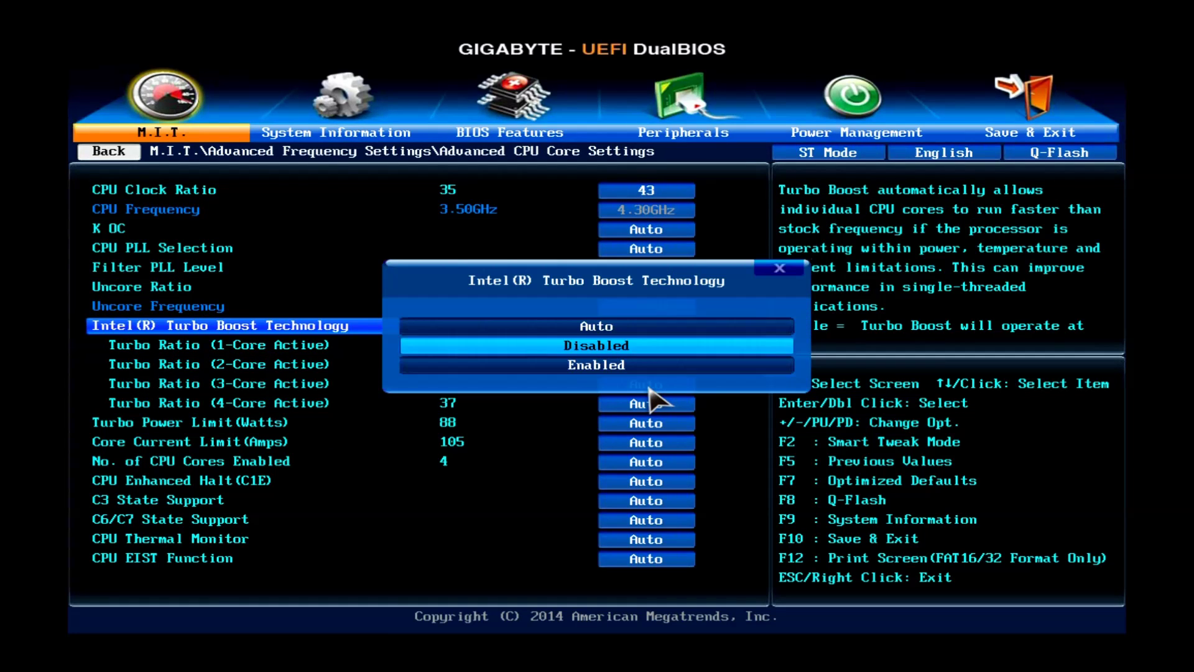
key("Return")
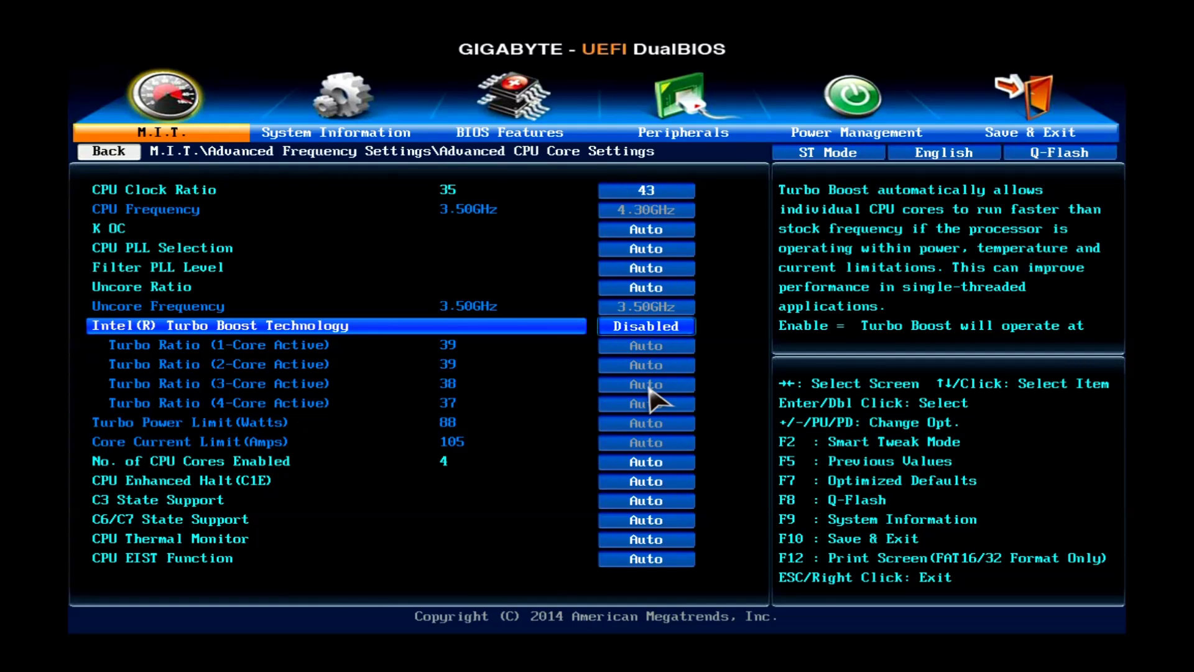
- Disable C1E, C3 State Support, C6/C7 State Support and the CPU EIST Function
key("Down")
key("Down")
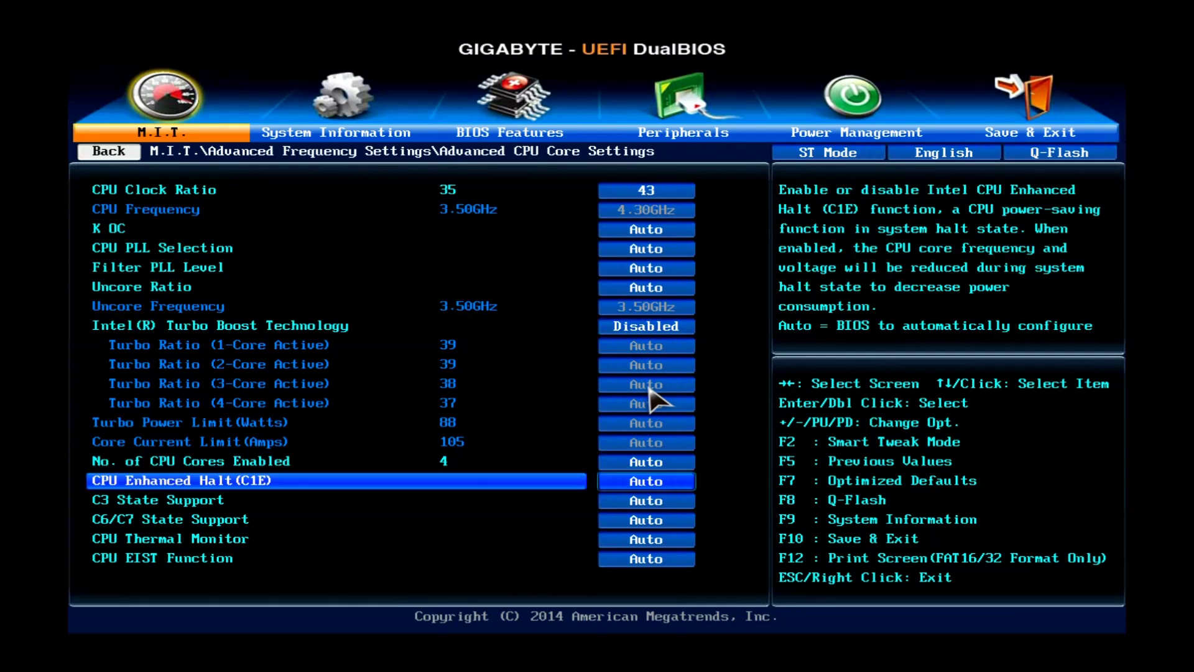
key("Down")
key("Up")
key("plus")
key("plus")
key("Down")
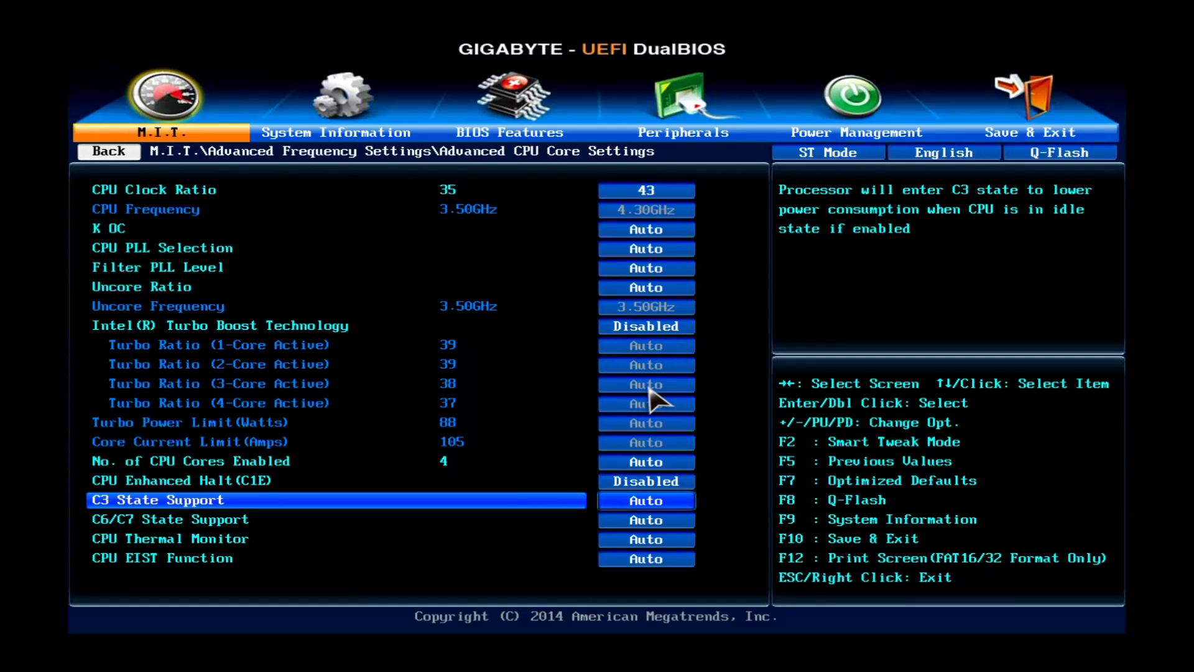
key("minus")
key("Down")
key("minus")
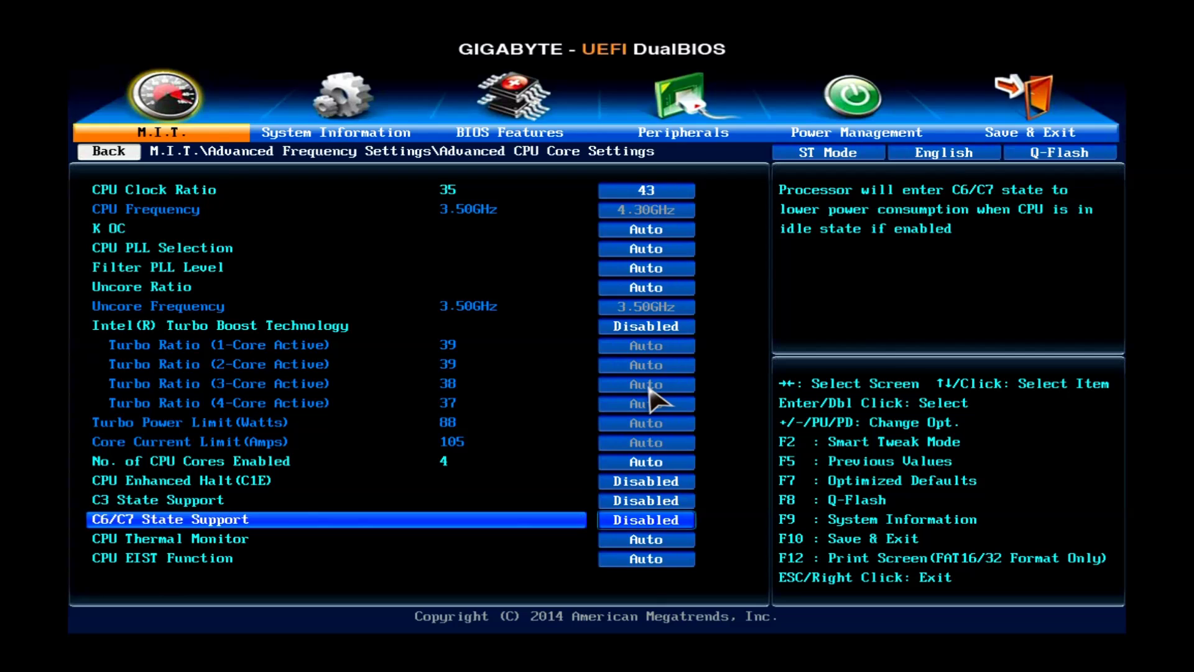
key("Down")
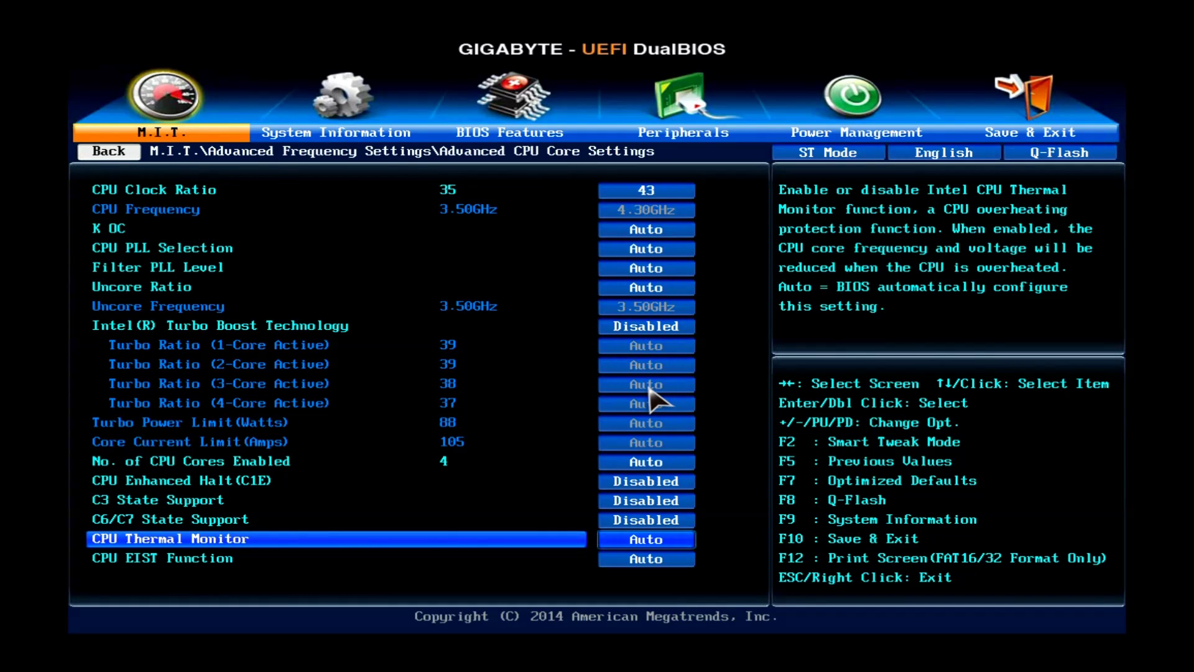
key("Down")
key("minus")
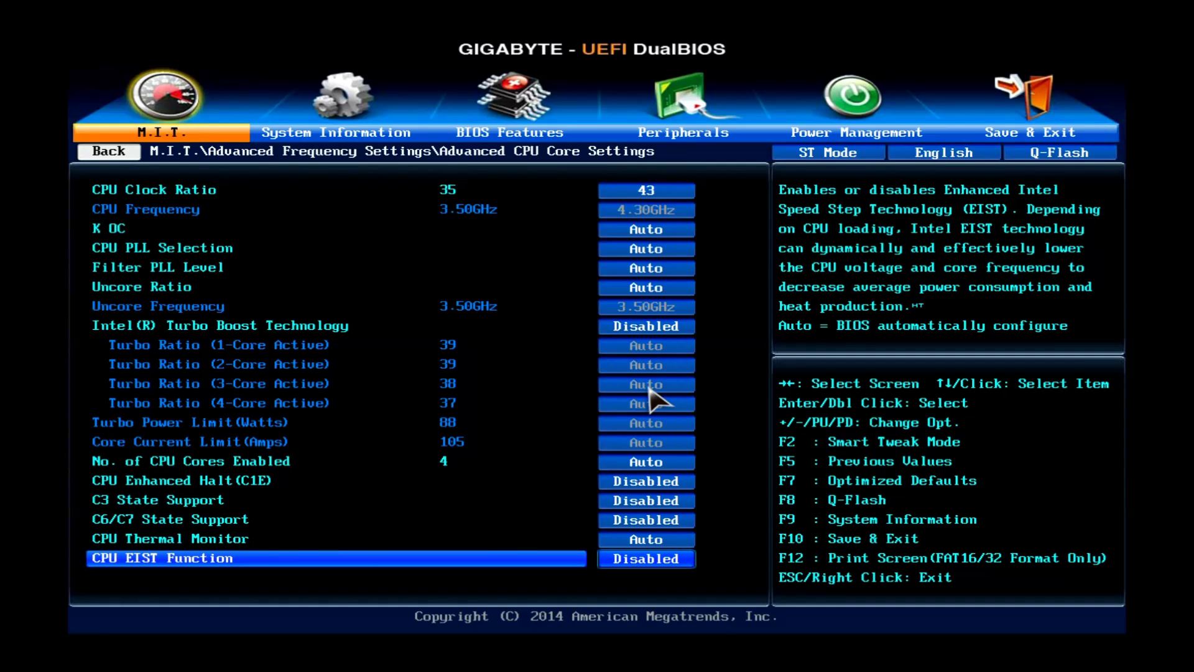
- Set Extreme Memory Profile (X.M.P.) to Profile1 for 2400MHz memory
key("Escape")
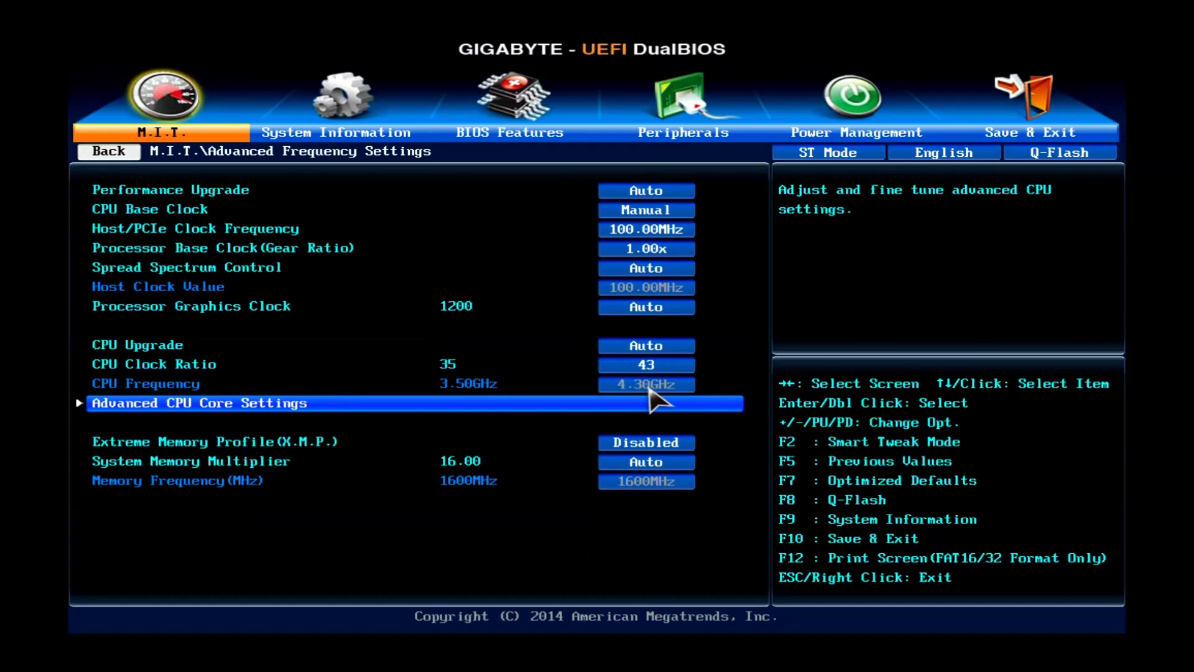
key("Down")
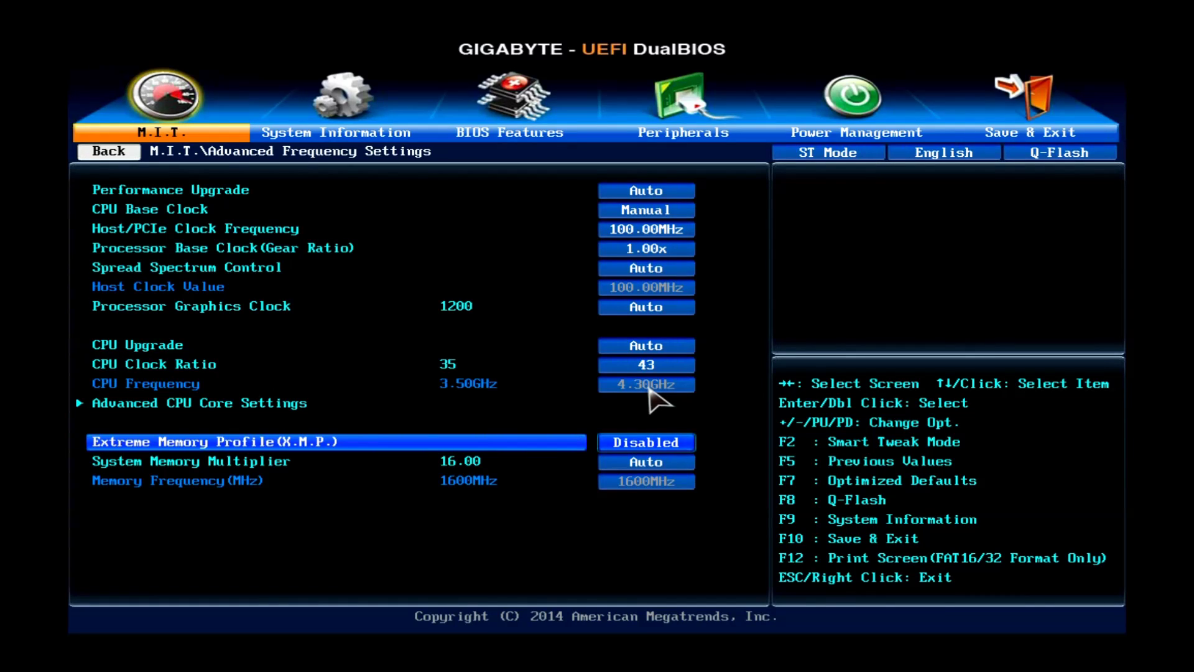
key("Return")
key("Down")
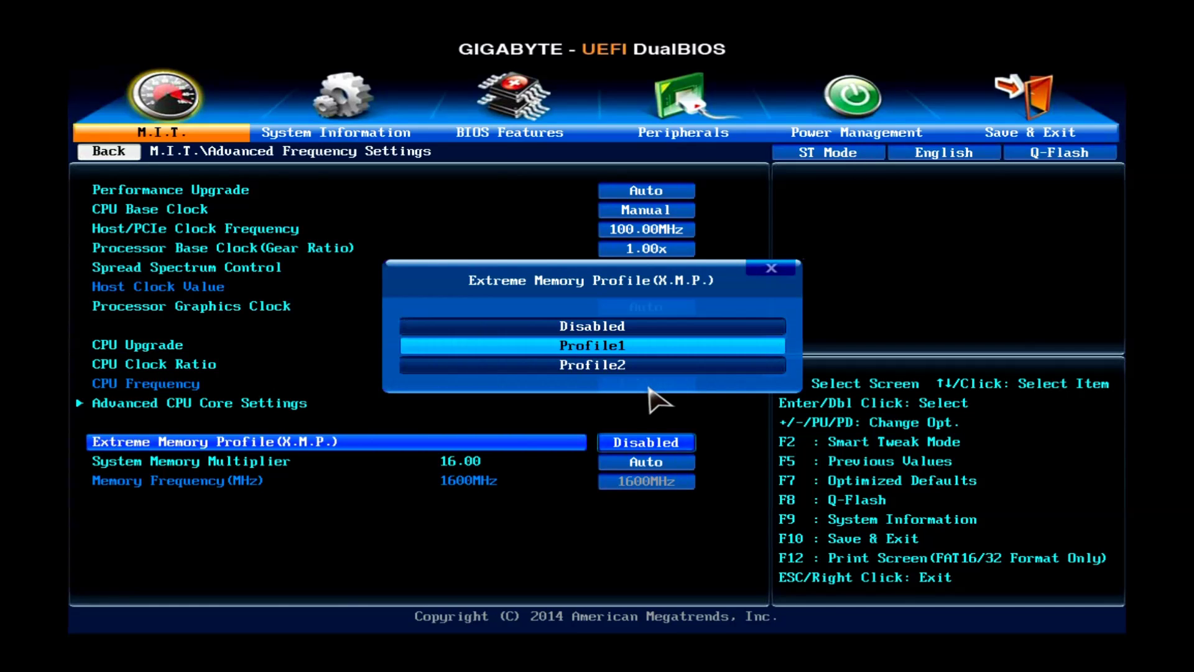
key("Return")
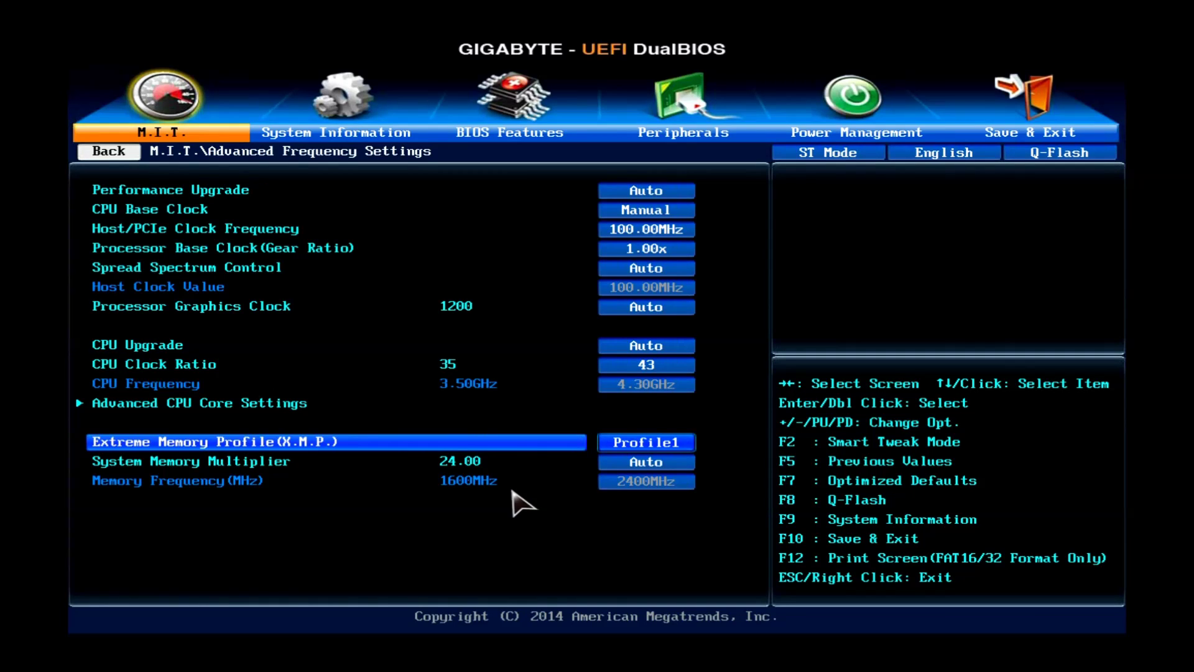
key("Escape")
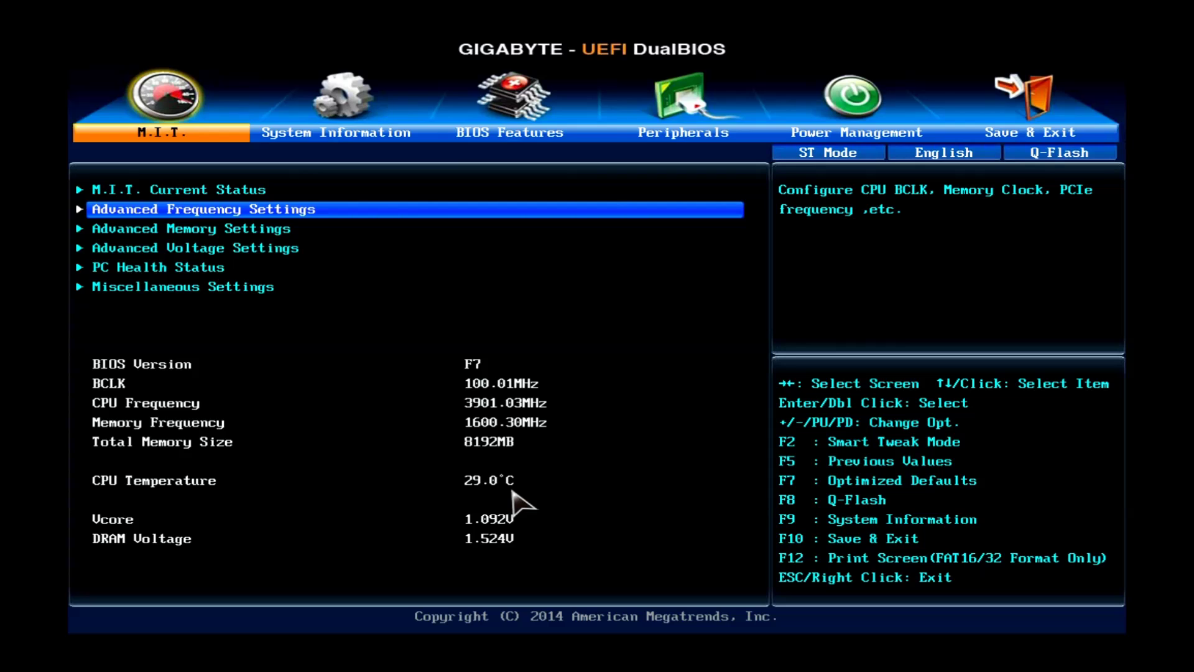
- In CPU Core Voltage Control, set VRIN External Override to 1.800V
key("Down")
key("Down")
key("Return")
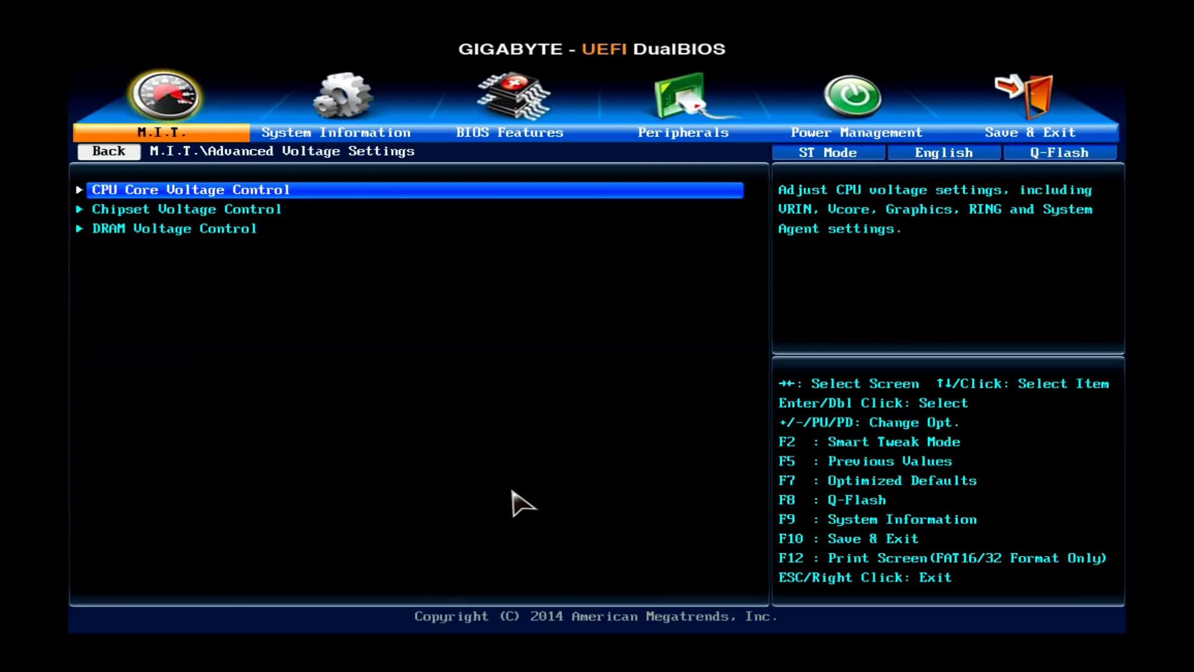
key("Return")
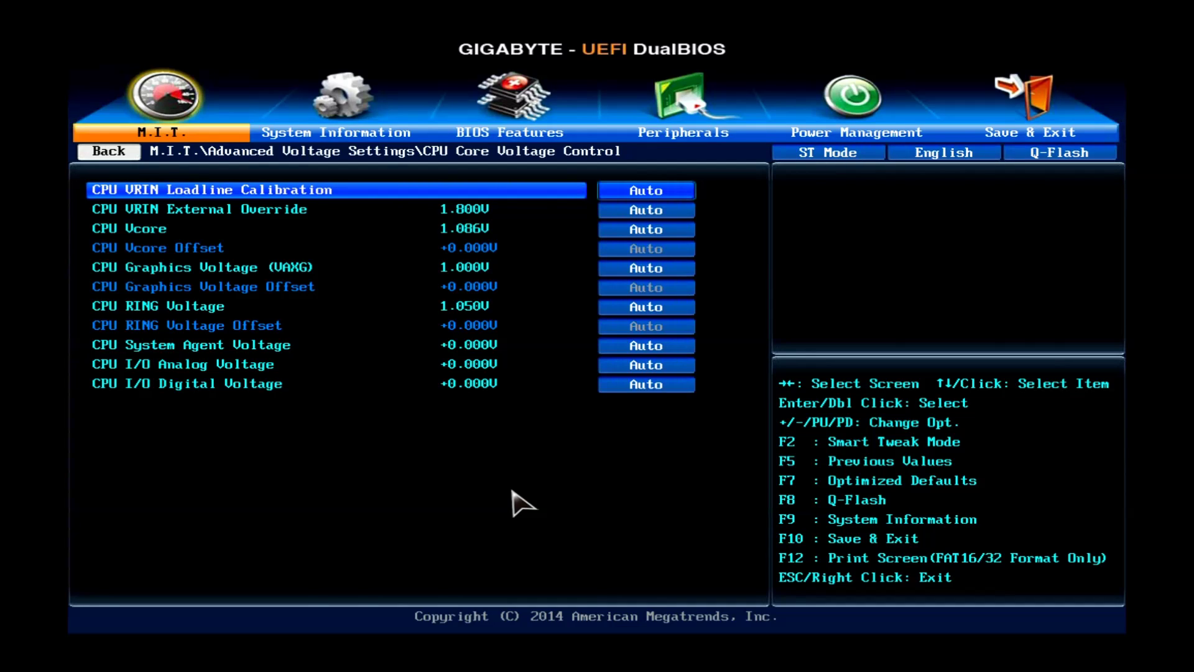
key("Down")
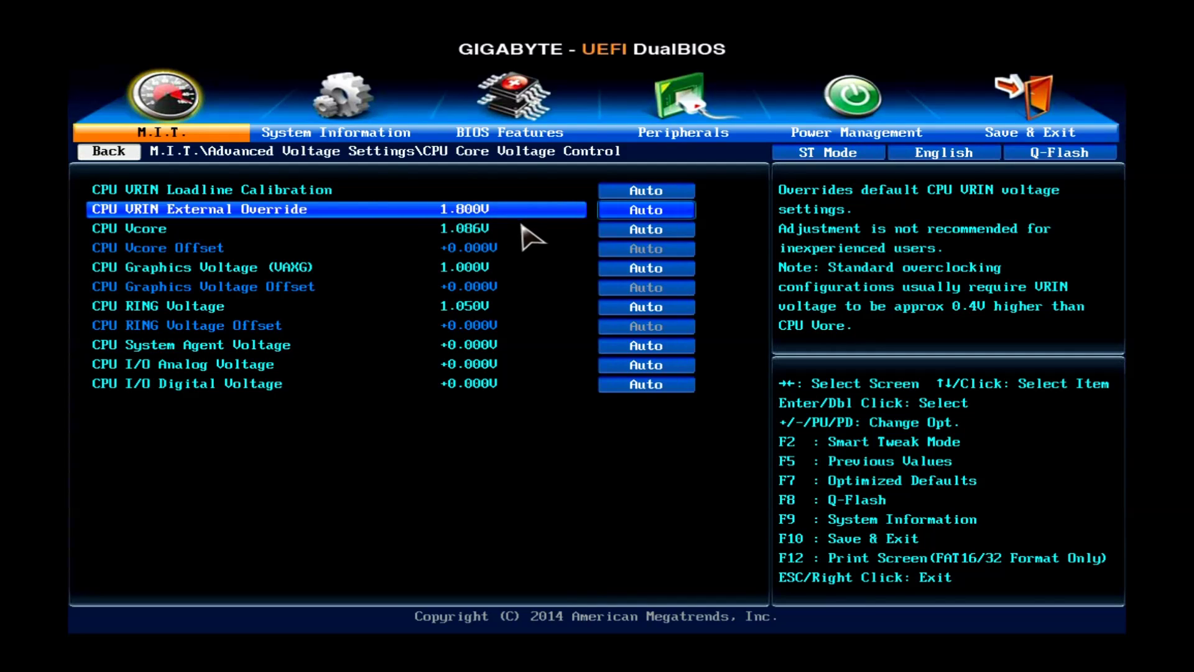
type("1")
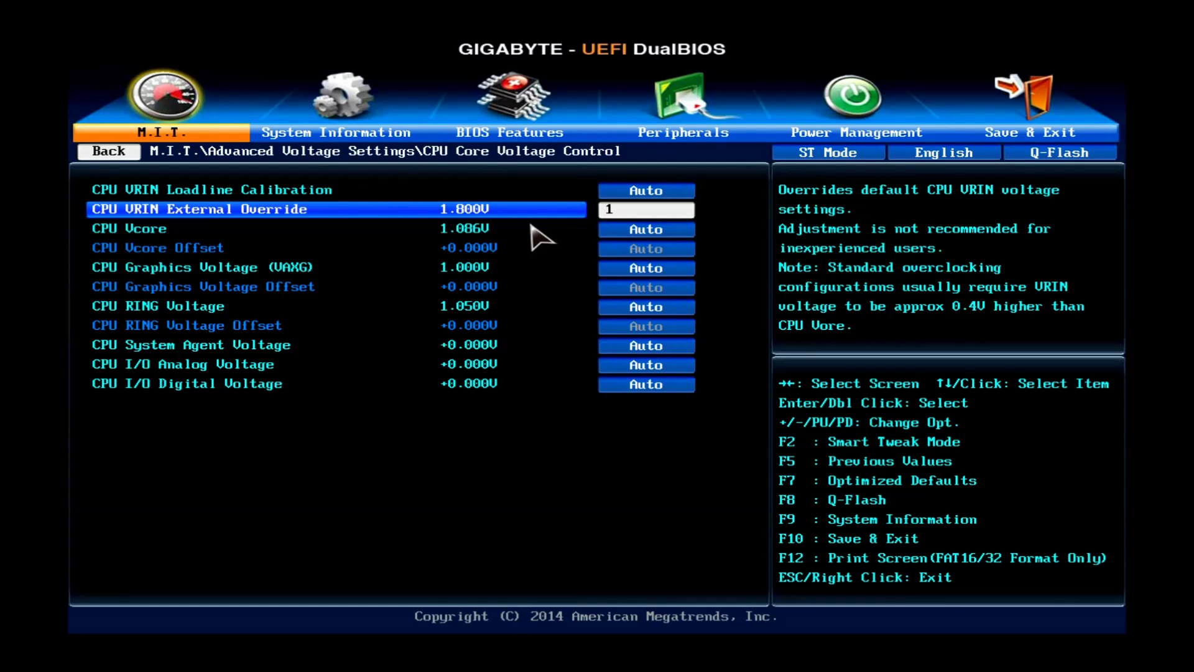
type(".8")
key("Return")
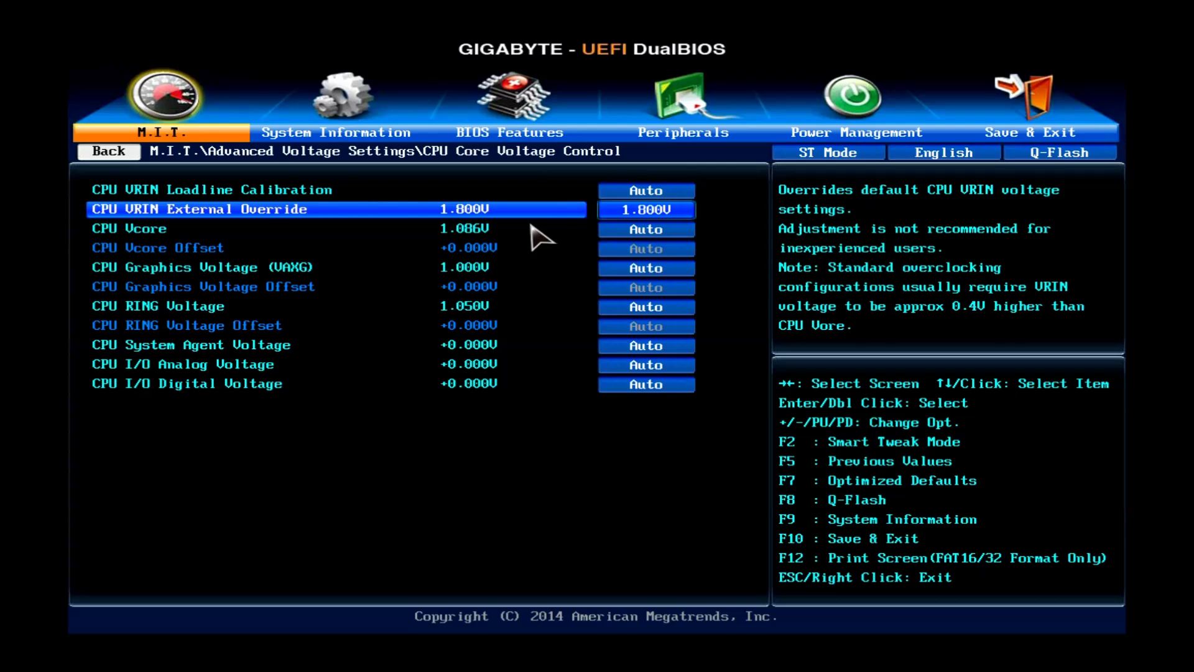
- Set CPU Vcore to 1.250V and CPU RING Voltage to 1.050V
left_click(532, 227)
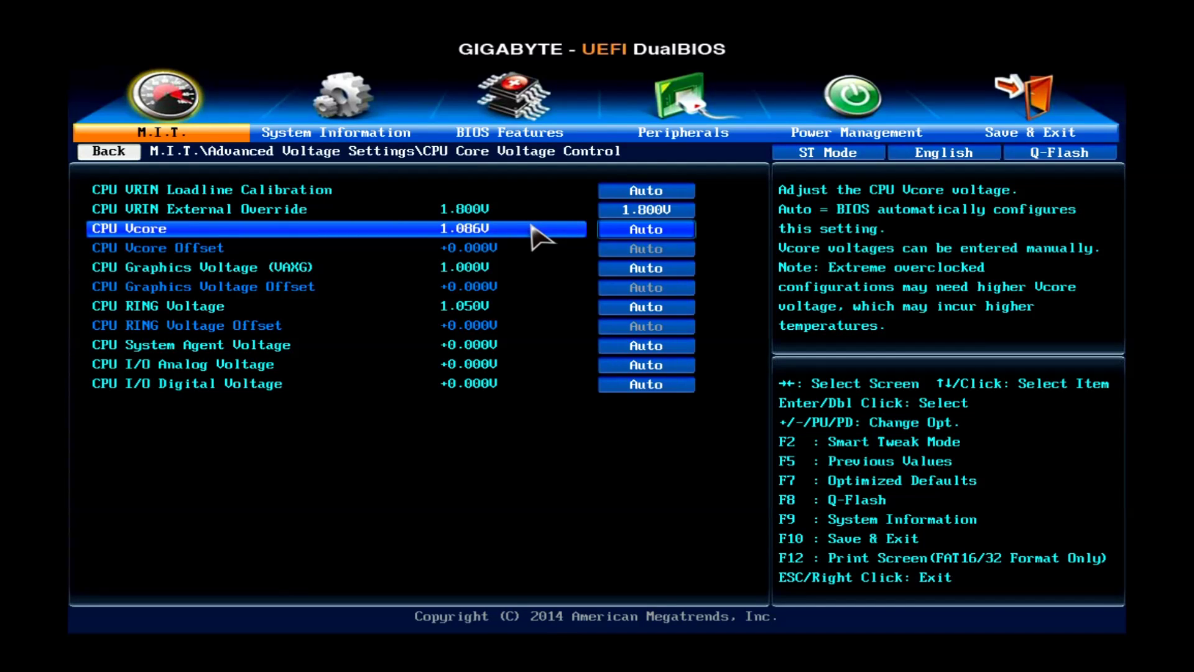
type("1.25")
key("Return")
key("Down")
key("Down")
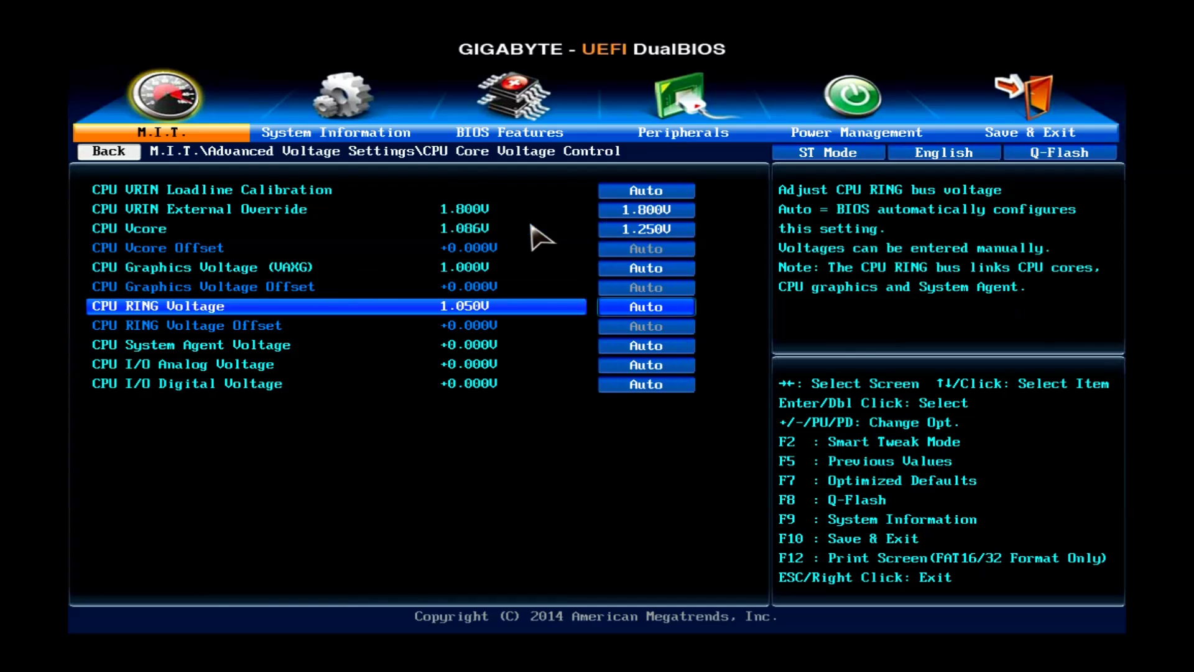
type("1")
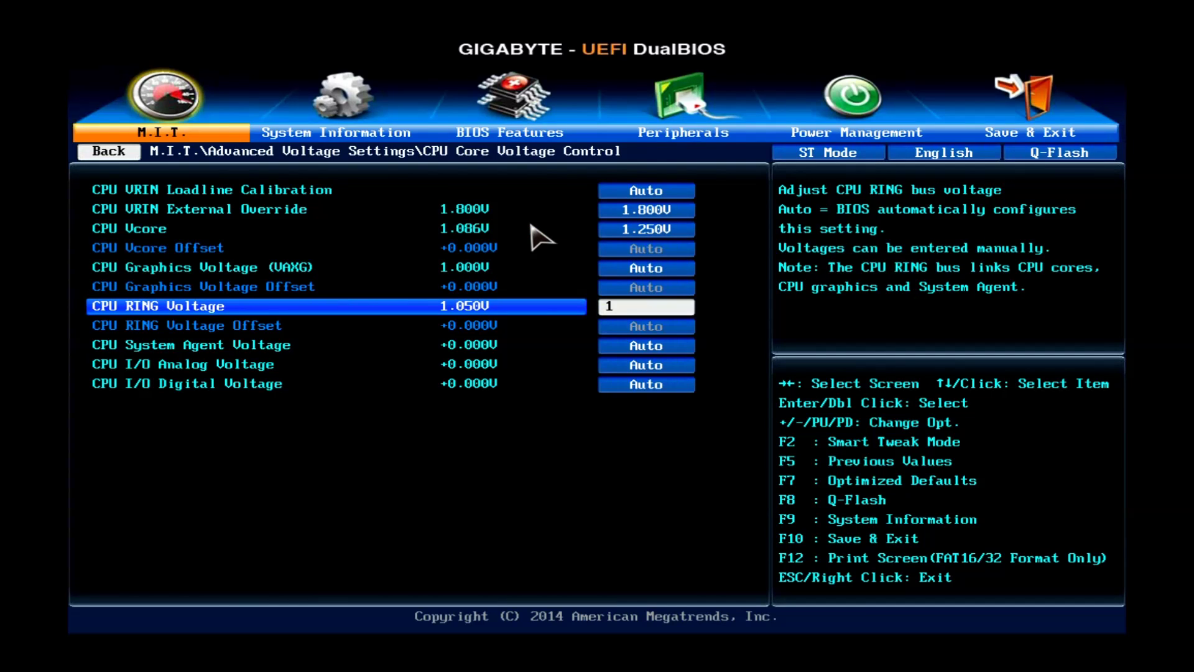
type(".050V")
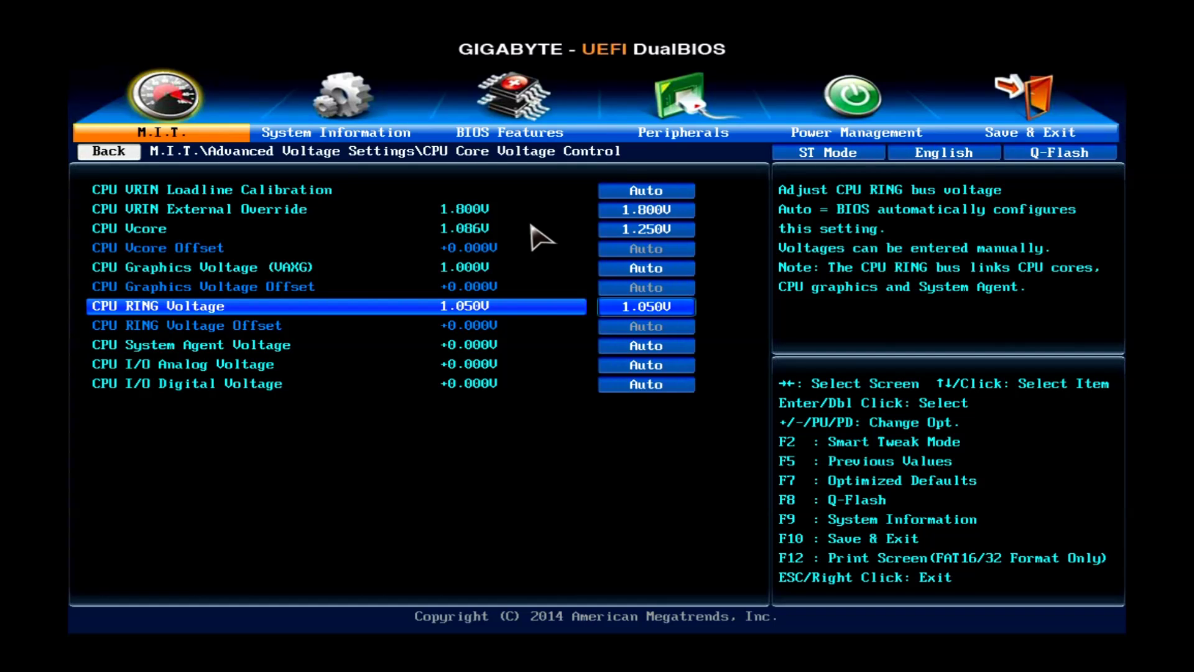
key("Down")
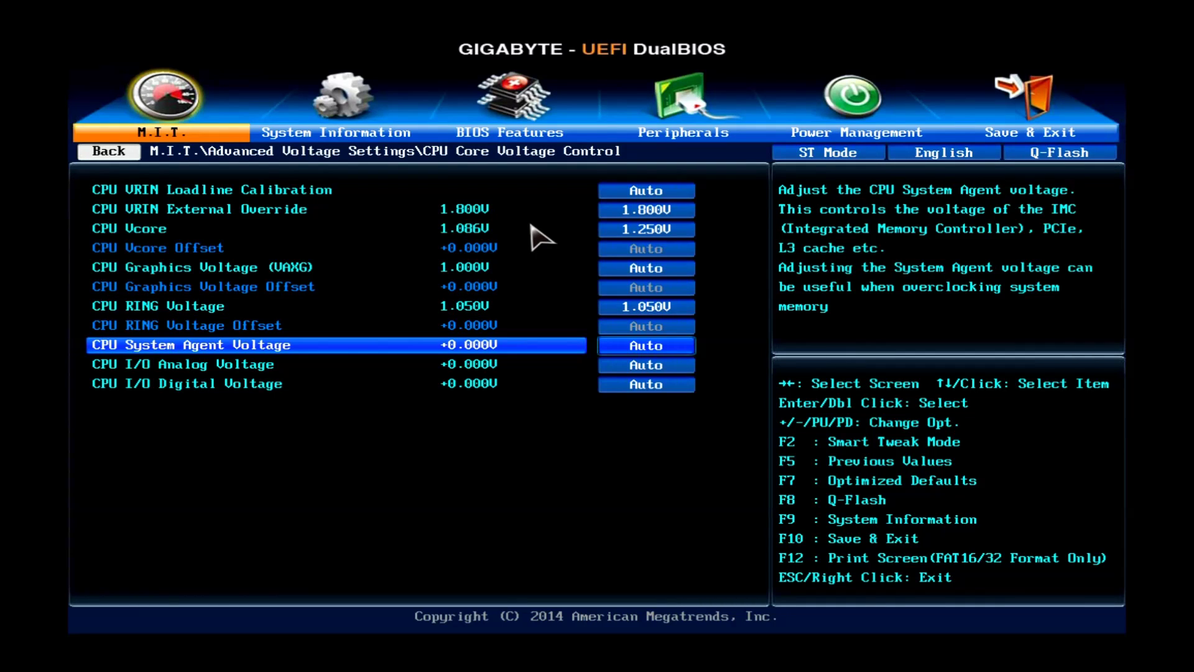
key("Down")
key("Down")
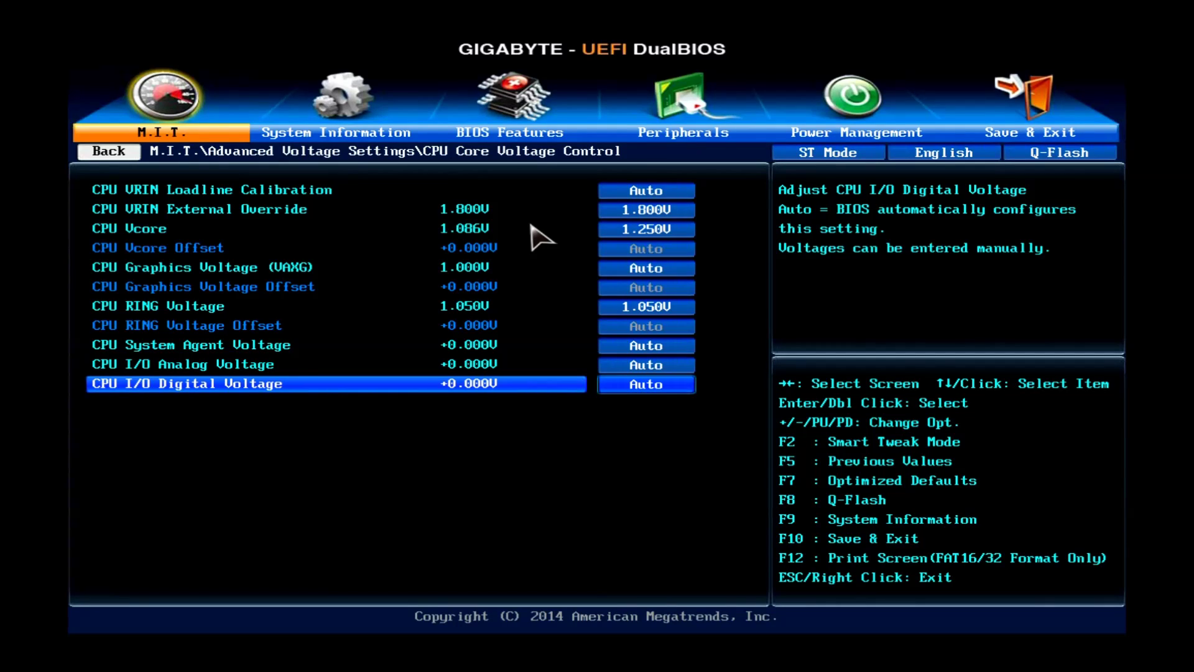
key("Escape")
key("Escape")
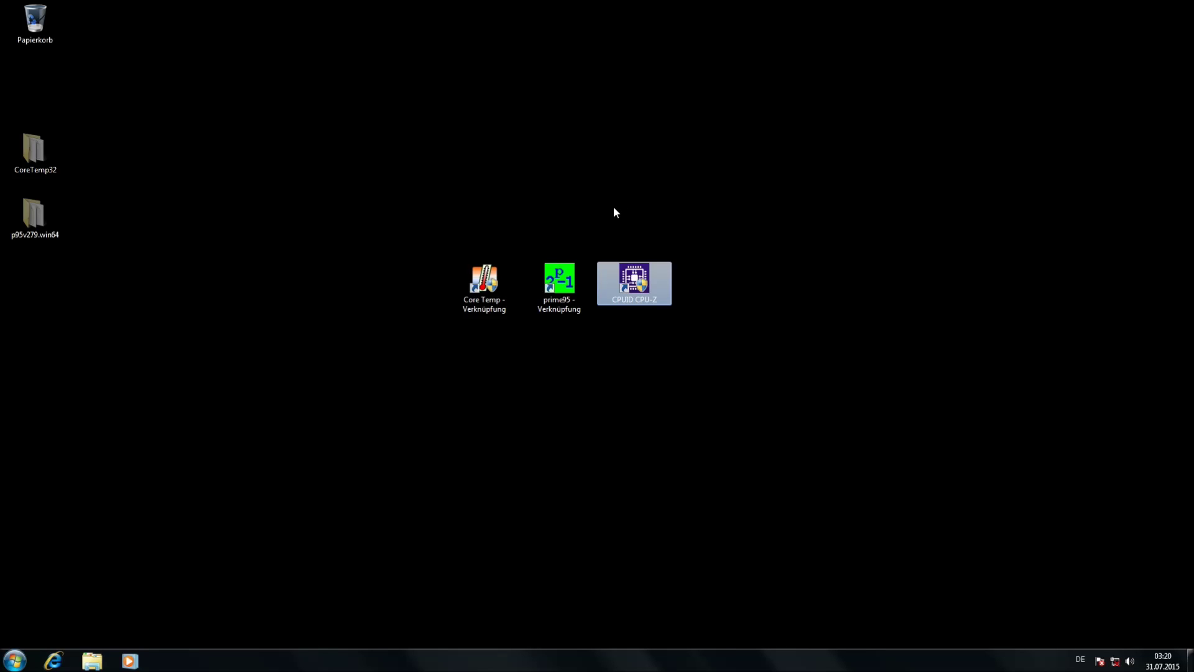
left_click(484, 283)
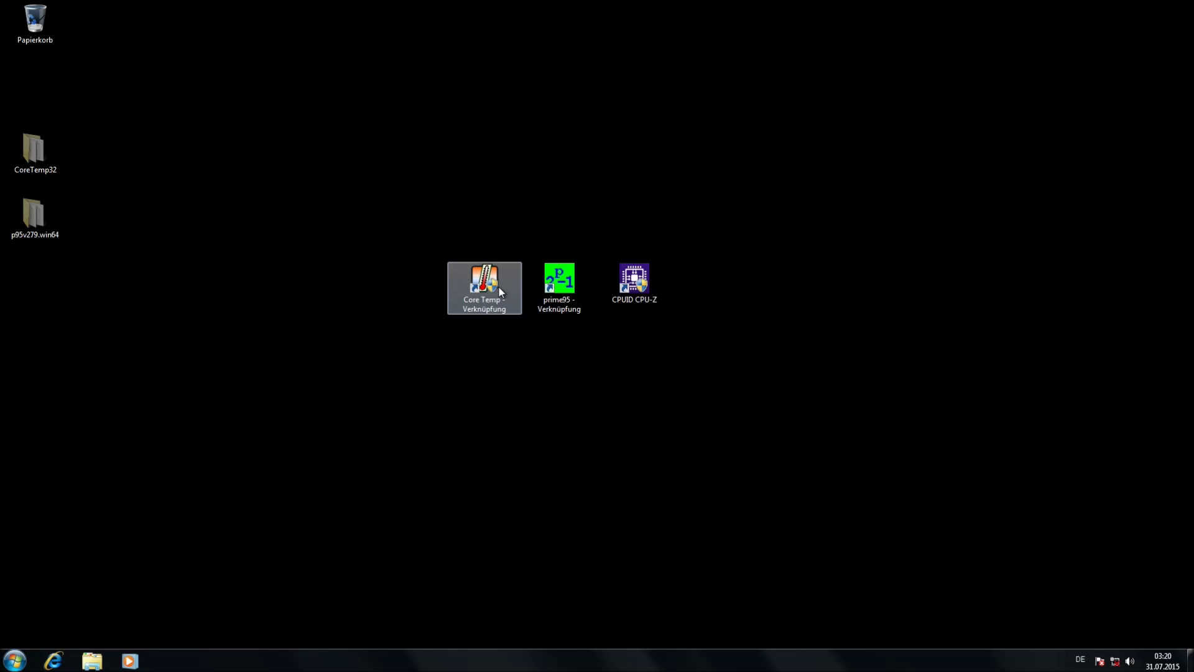
left_click(631, 273)
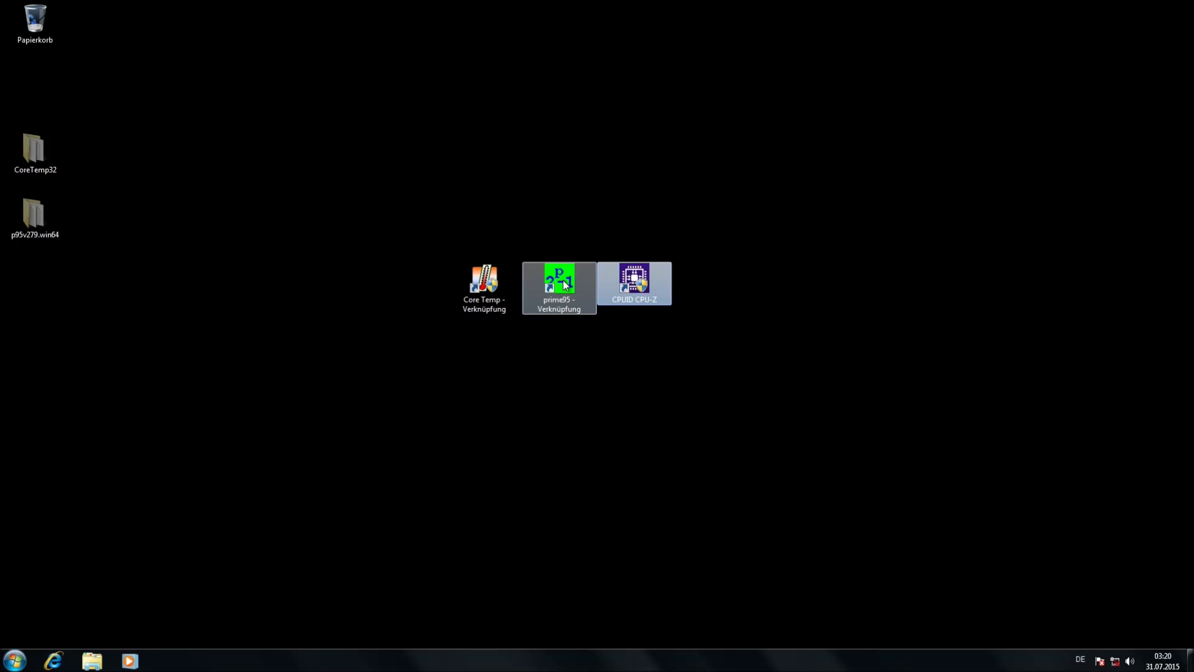
double_click(607, 270)
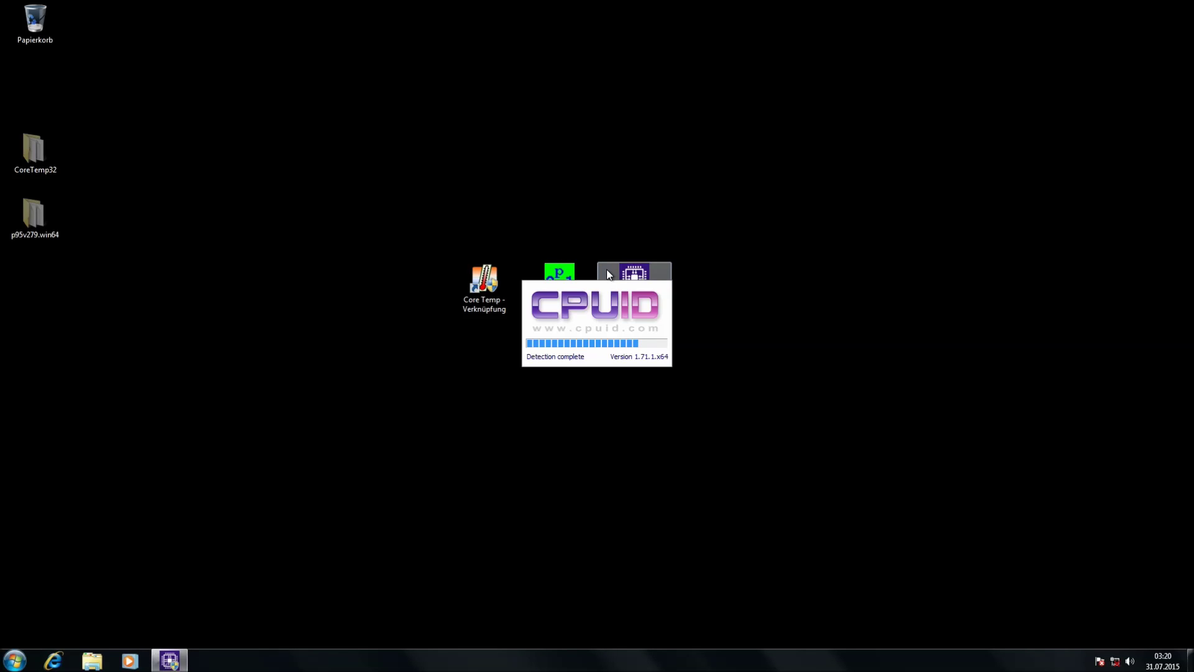
- Confirm all cores at 4299 MHz (x43, 1.251V) in CPU-Z, then view Mainboard: G1.Sniper Z97, BIOS F7
left_click_drag(568, 212, 115, 92)
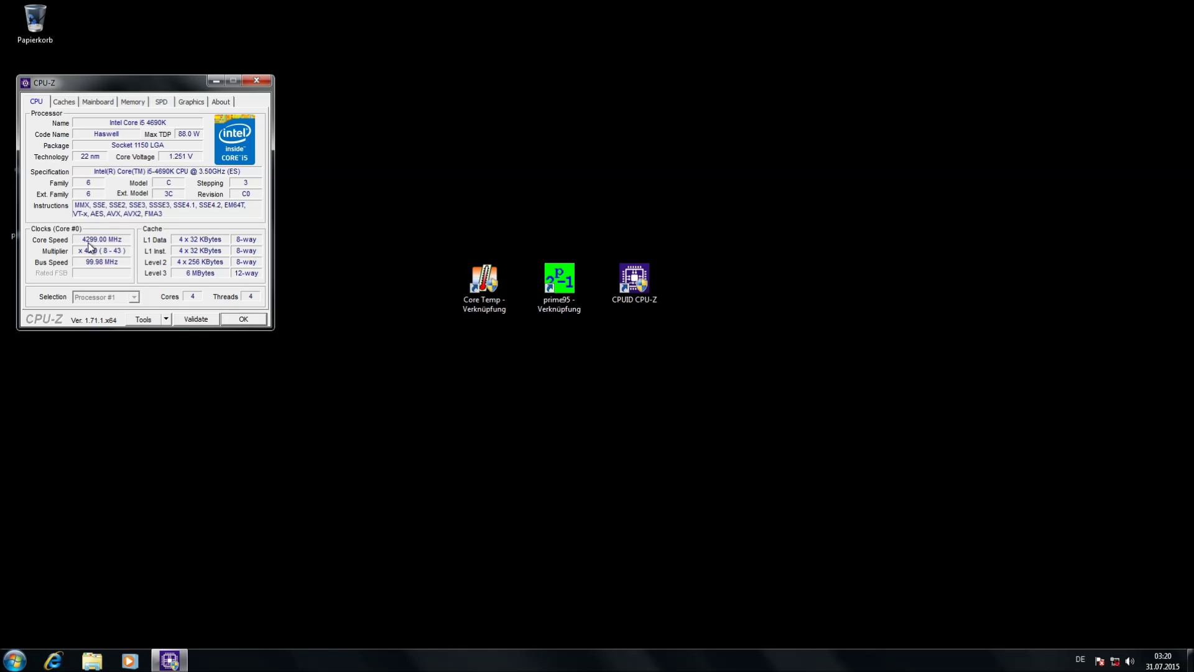
right_click(140, 223)
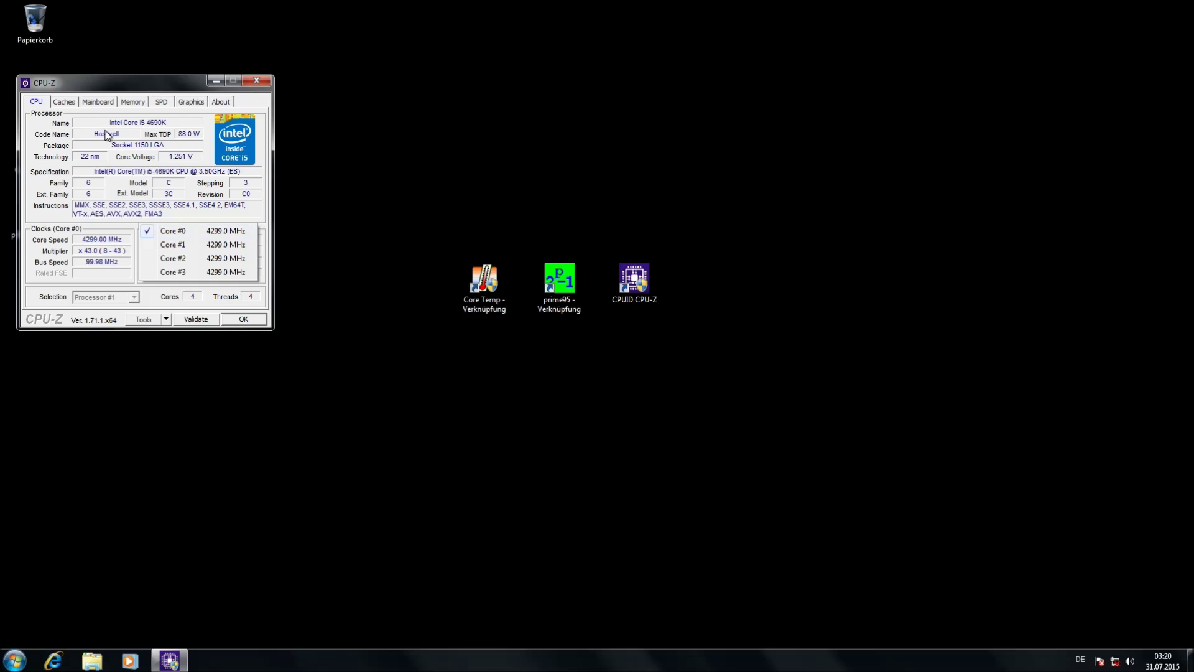
left_click(91, 103)
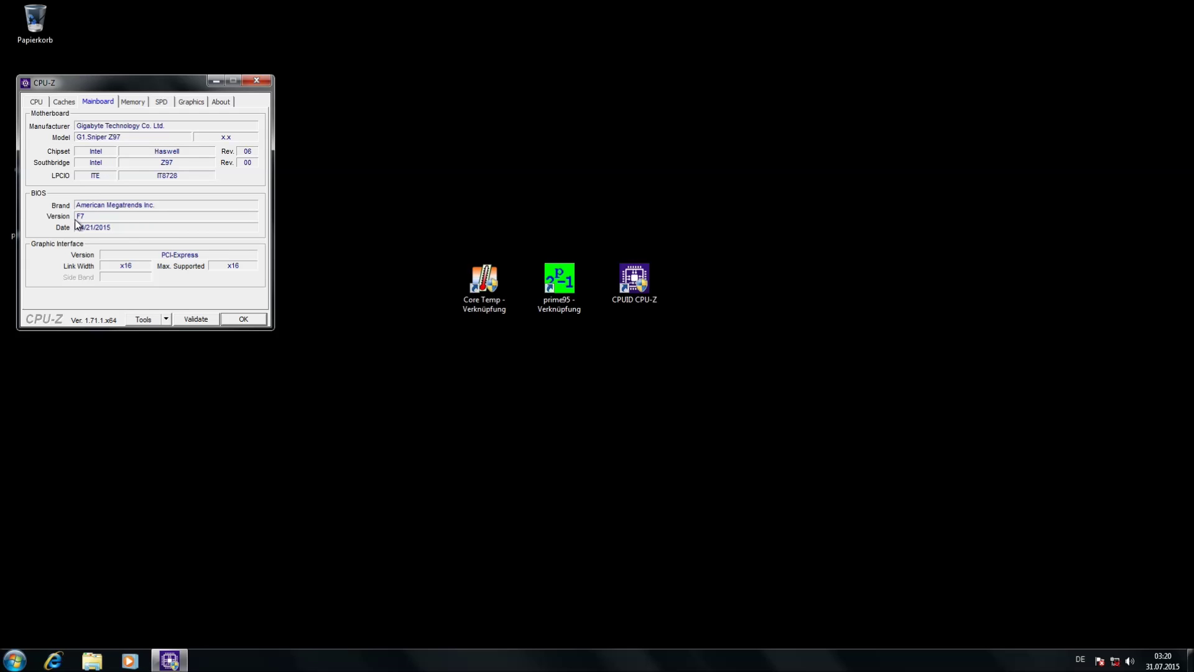
- Show CPU-Z's Memory tab (DDR3, 1199.8 MHz, 10-12-12-31) and launch Core Temp
left_click(129, 105)
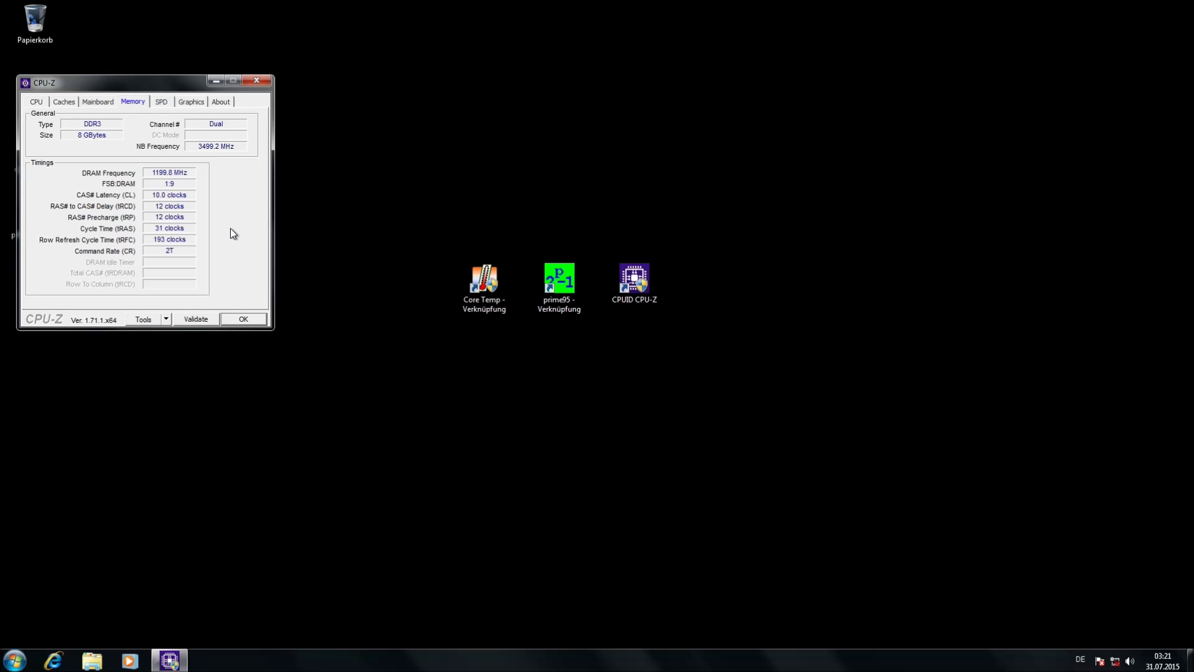
double_click(484, 281)
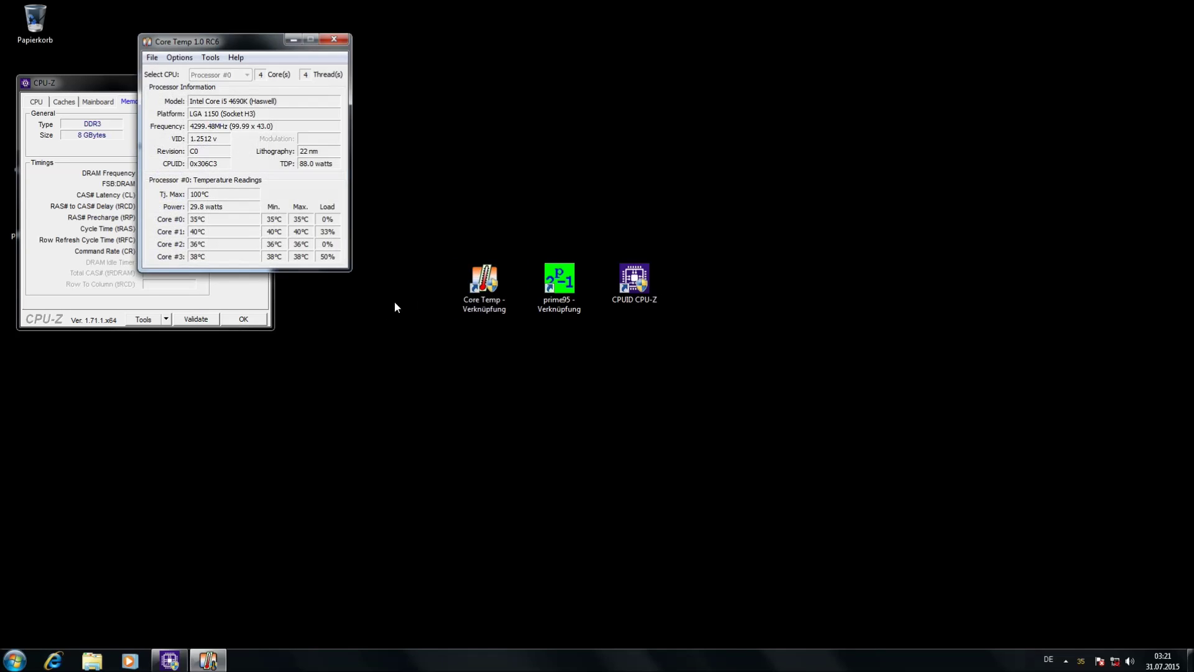
- Place the Core Temp window just below CPU-Z, showing all four core temperatures
left_click_drag(216, 37, 104, 348)
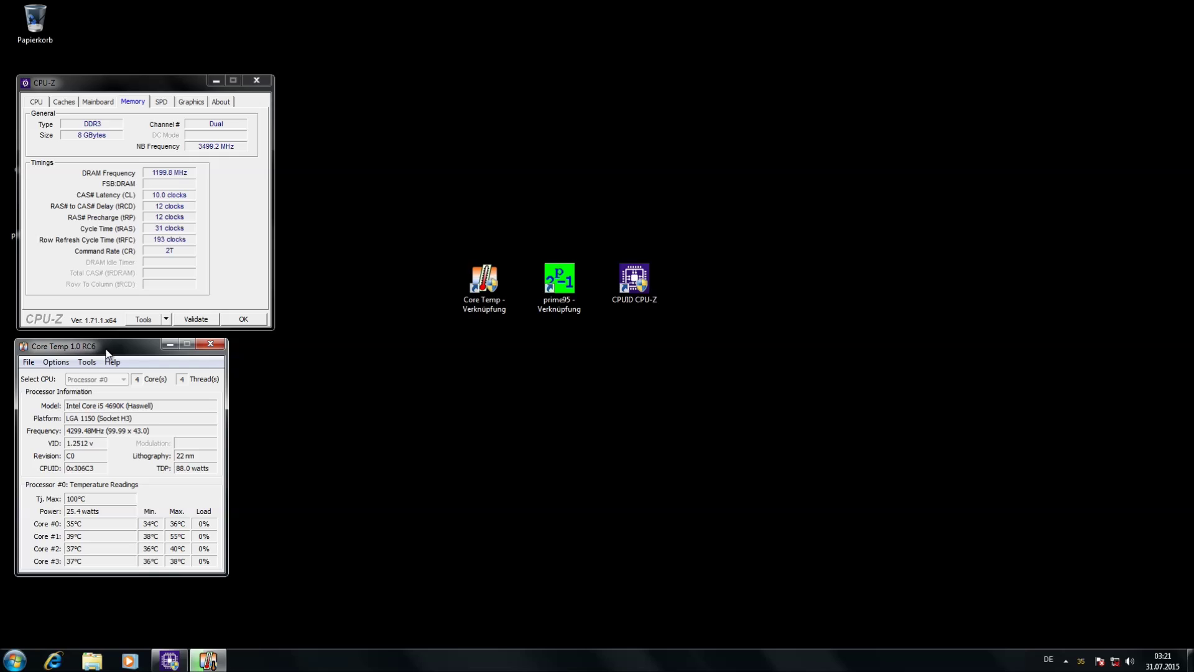
left_click_drag(104, 350, 106, 346)
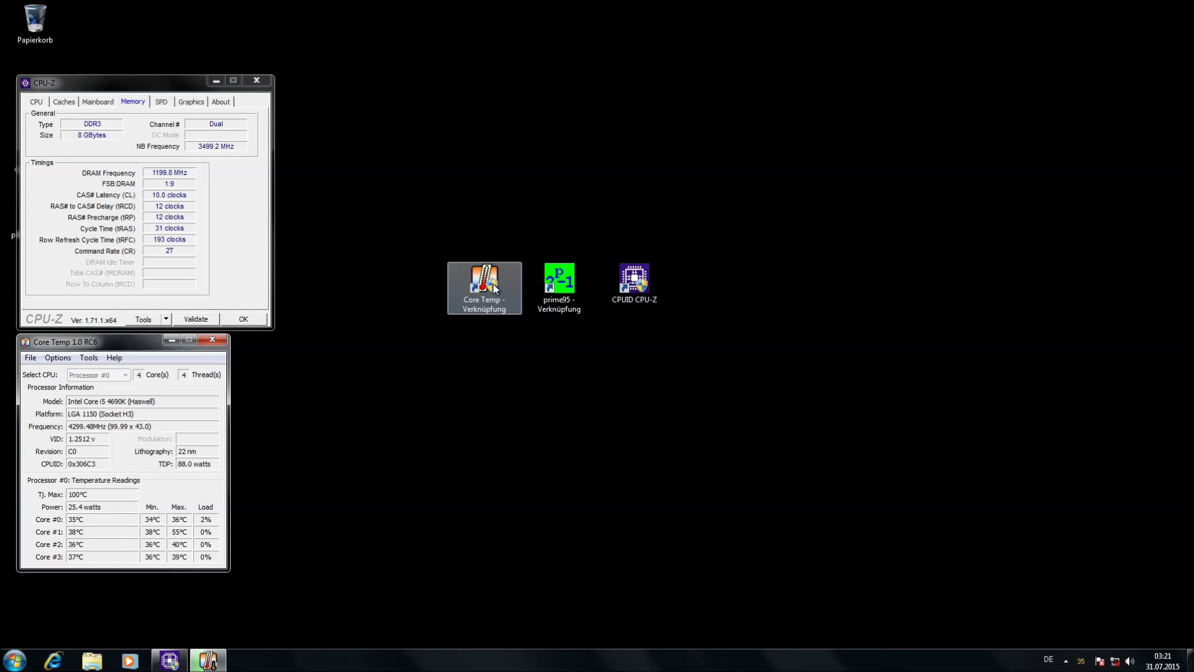
- Run a Prime95 custom torture test with 1344K min and max FFT size, FFTs in-place
double_click(542, 278)
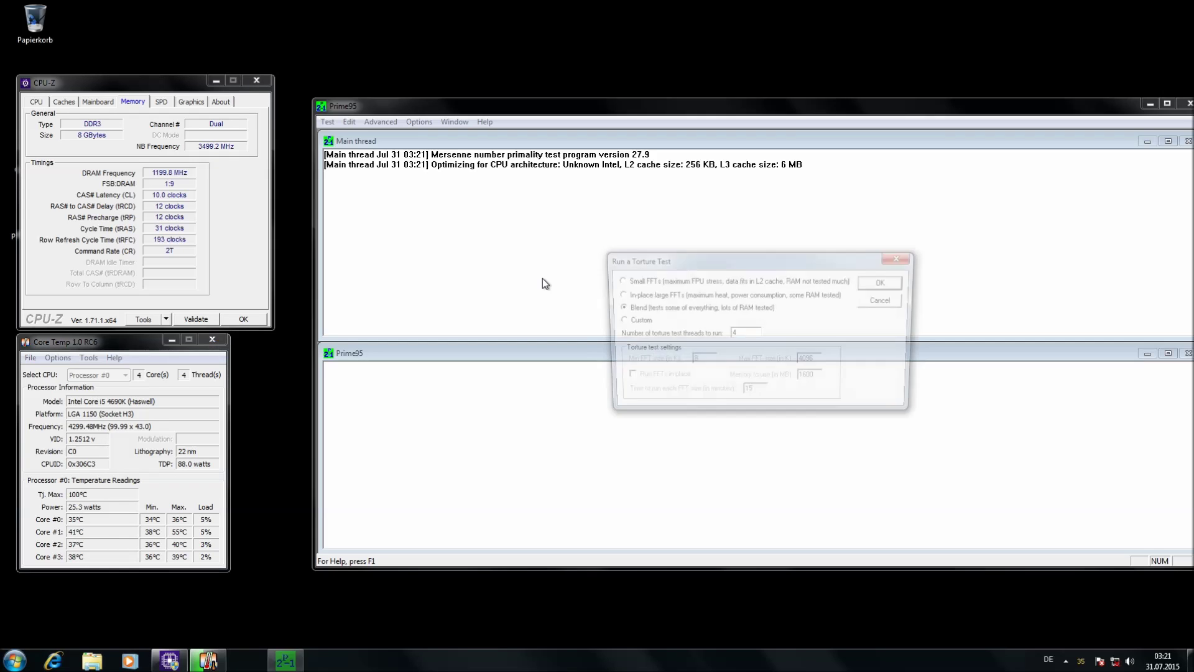
left_click(634, 321)
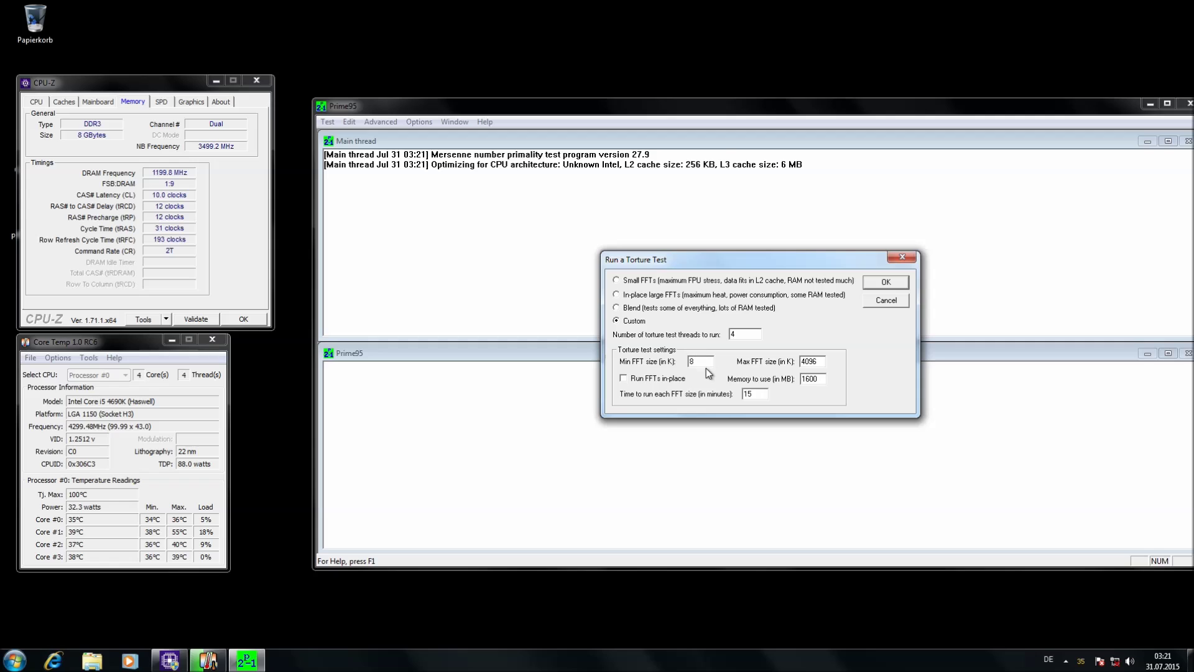
double_click(699, 361)
type("1344")
key("Tab")
type("1344")
left_click(623, 378)
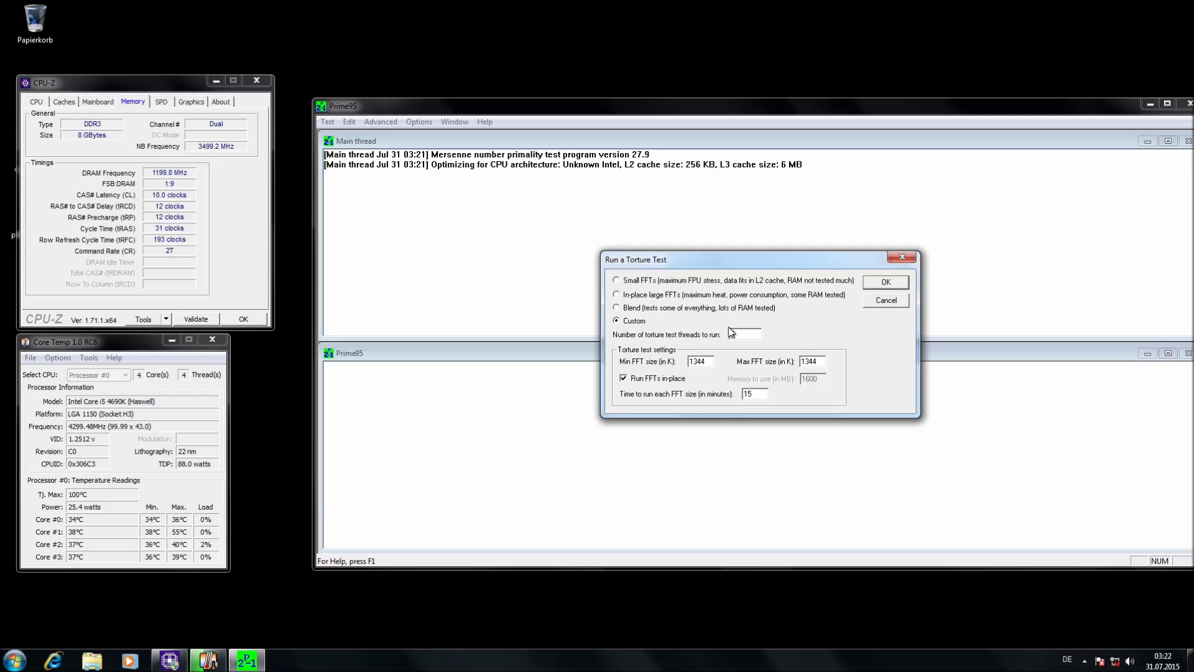
left_click(886, 282)
- Show CPU-Z's CPU details and bring Core Temp forward to monitor four cores under Prime95 load
left_click(29, 103)
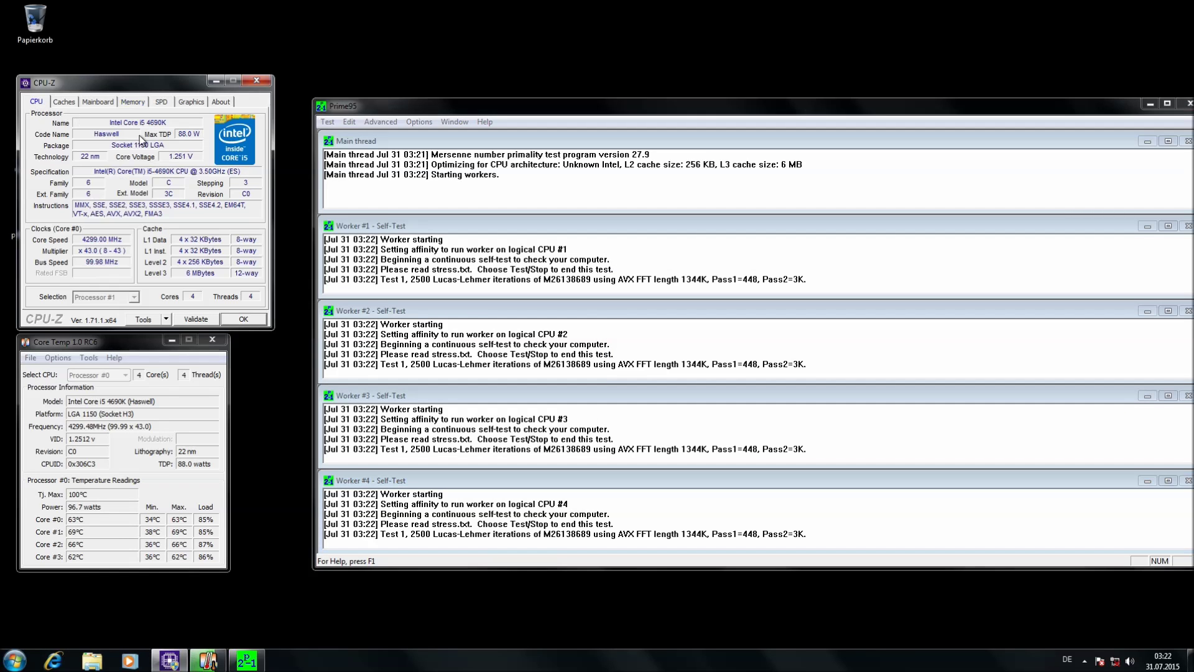
left_click(147, 438)
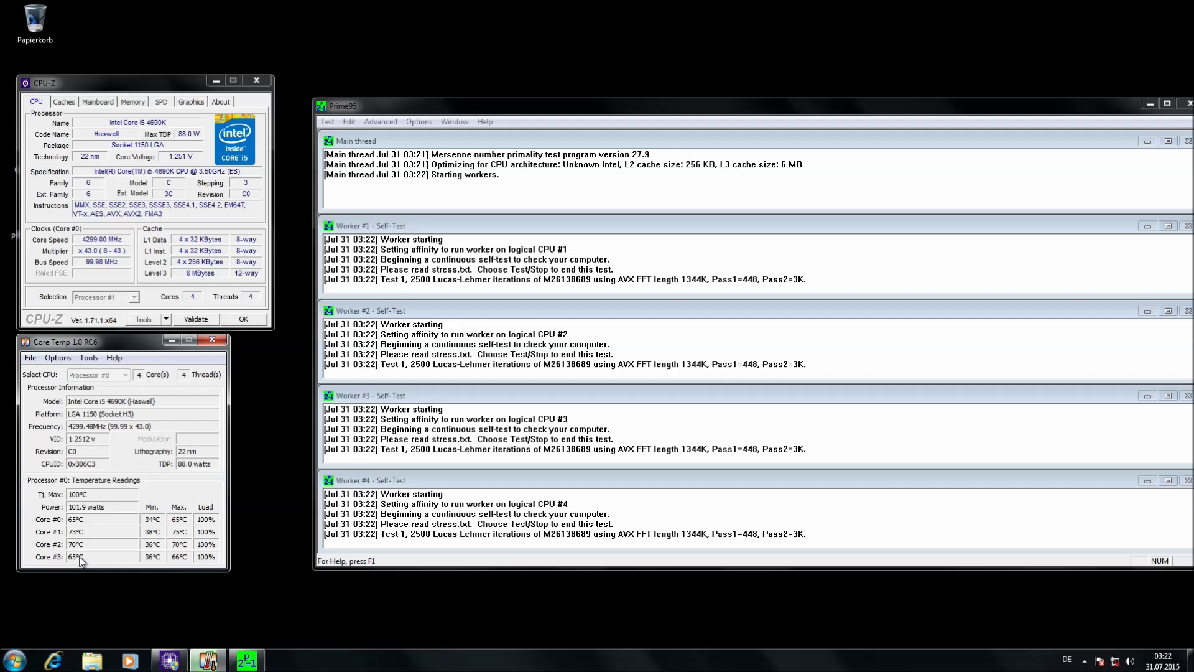